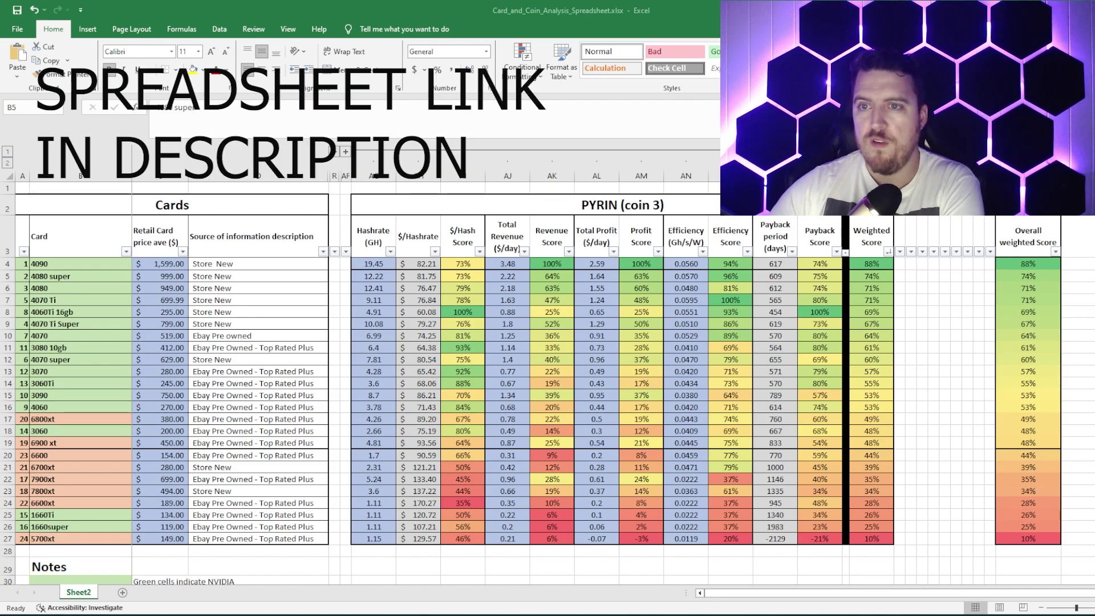
Step: Examine the cards' information sources, the colour notes, and the metric and coin weightings below the table
left_click(345, 151)
left_click(892, 151)
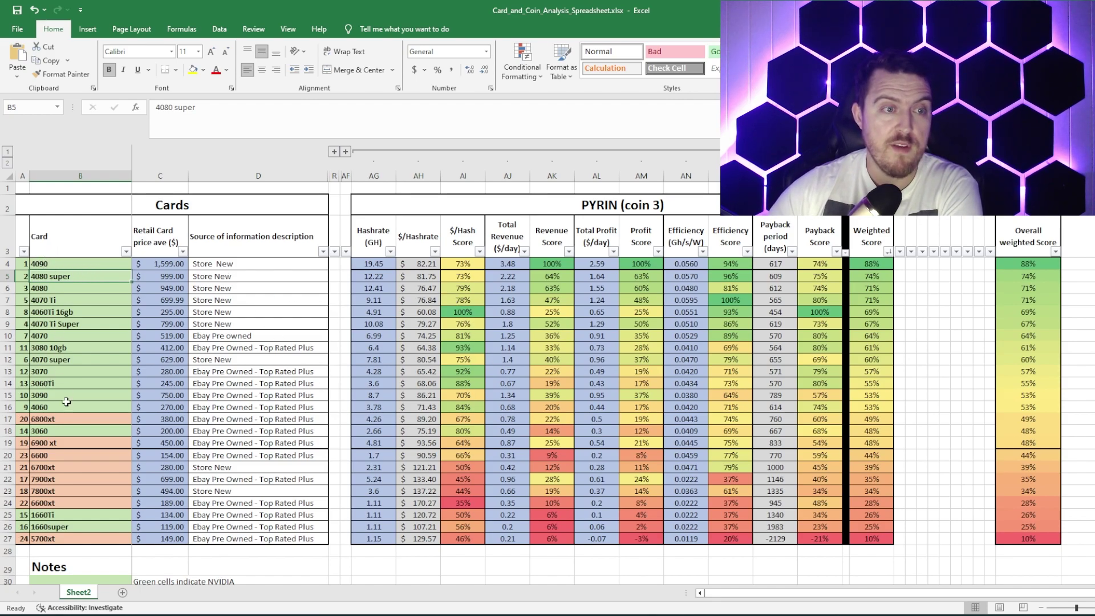
left_click(230, 265)
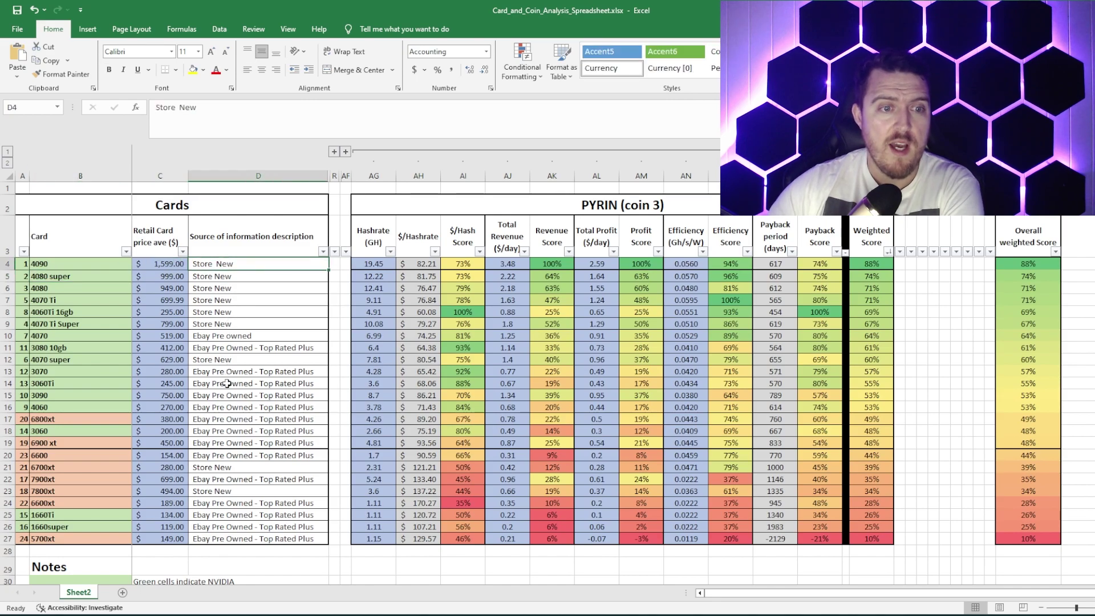
left_click(224, 280)
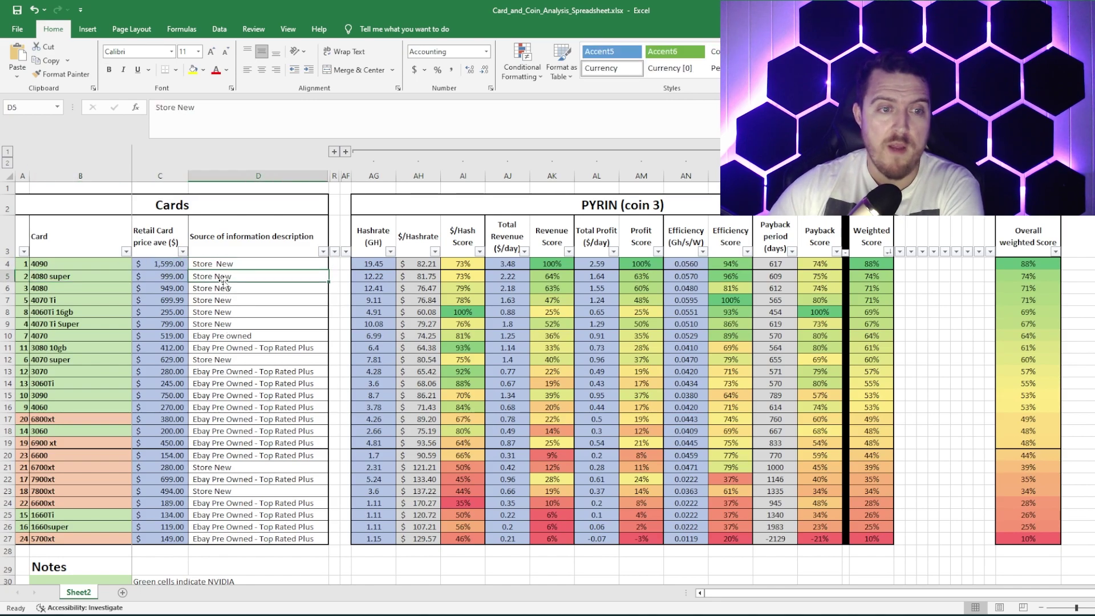
left_click(254, 376)
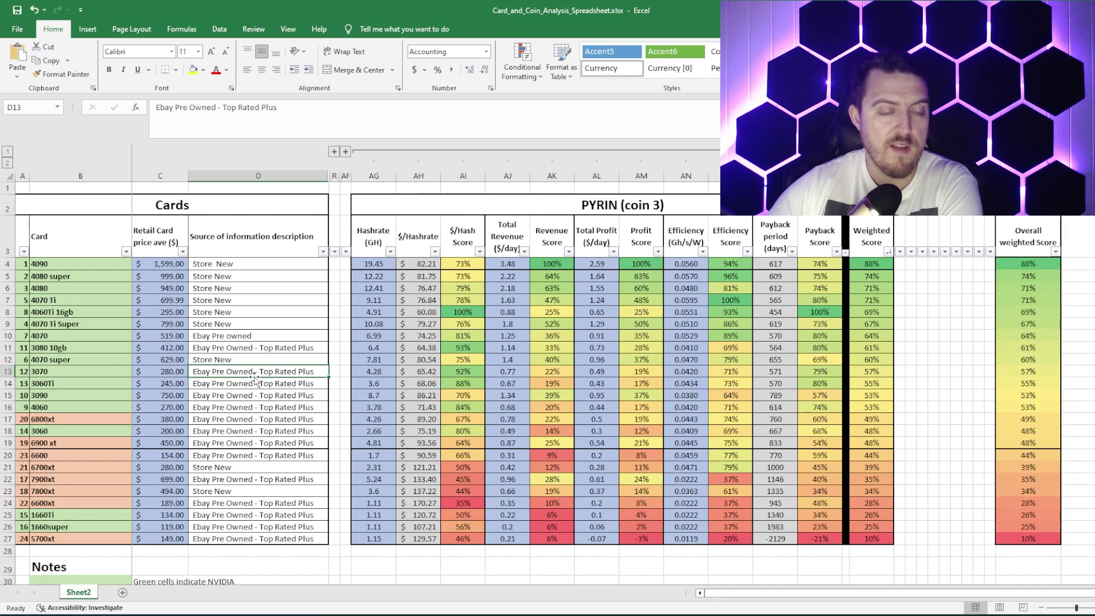
scroll(255, 376, "down", 2)
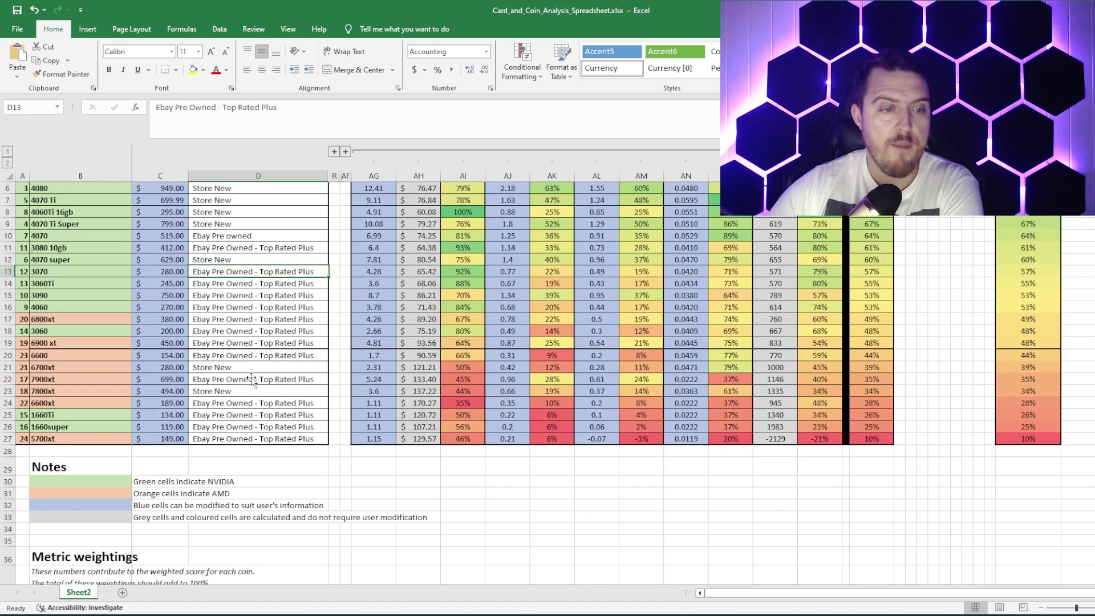
scroll(252, 378, "down", 3)
scroll(252, 382, "down", 2)
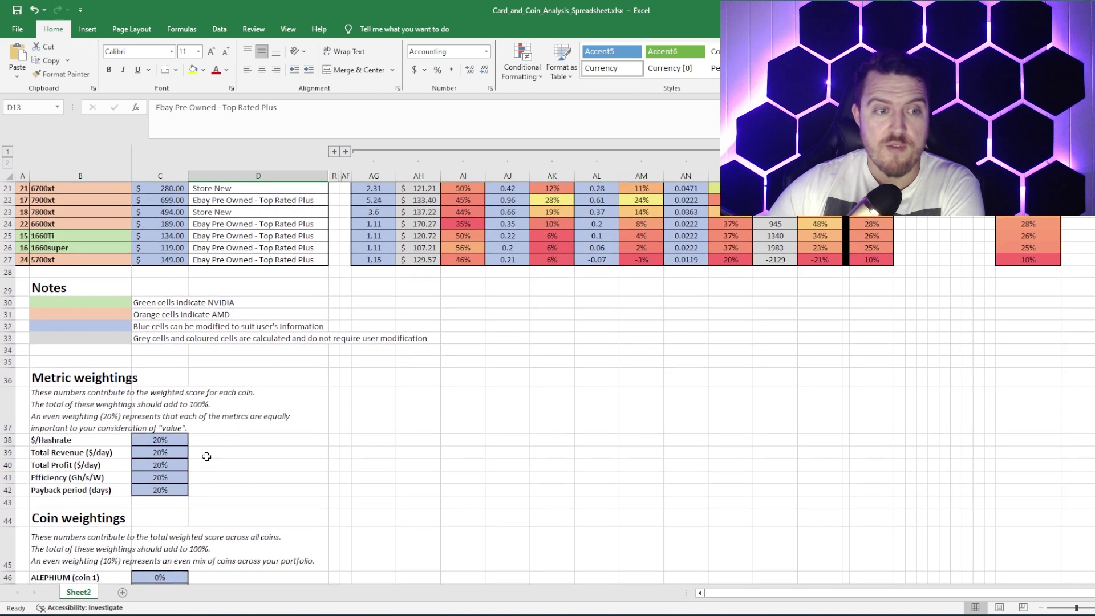
scroll(160, 513, "down", 2)
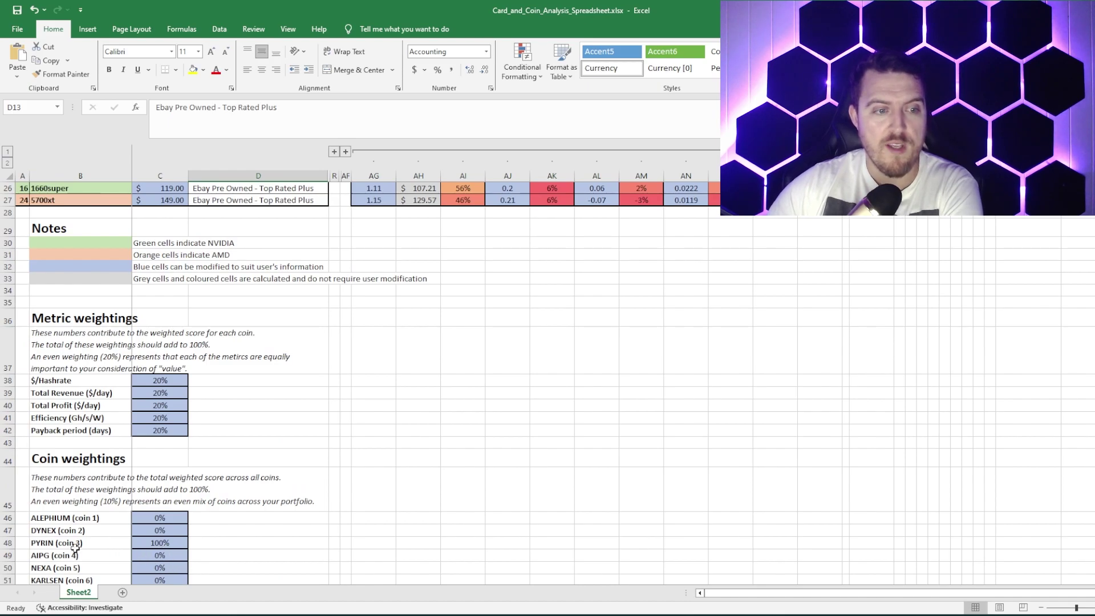
scroll(174, 546, "up", 8)
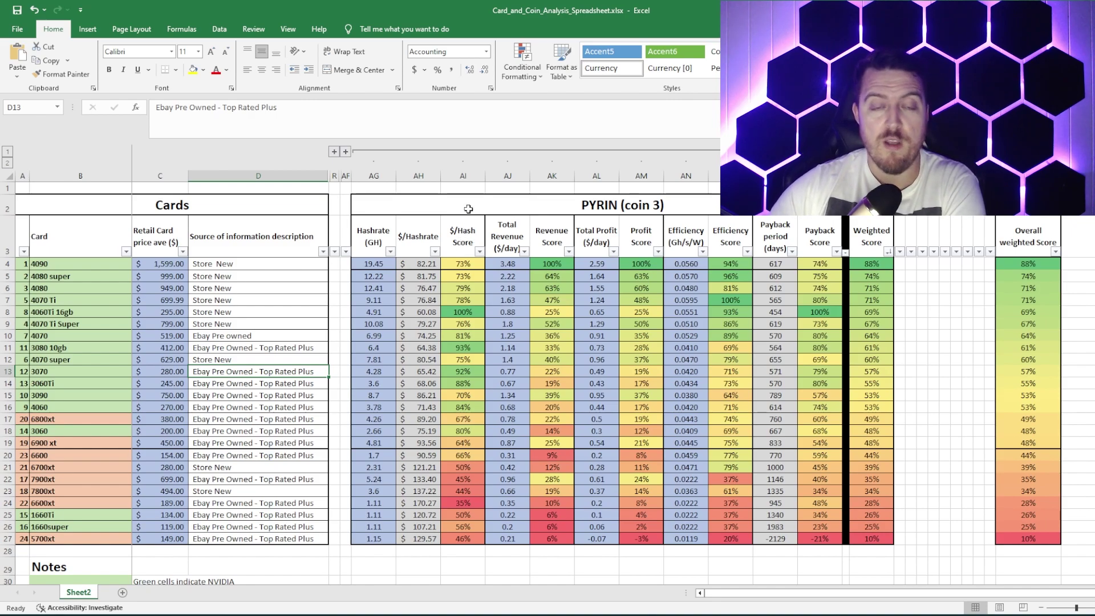
Step: Sort the cards by $/Hash Score from largest to smallest, and reorder them by the column A numbers from smallest to largest
left_click(479, 251)
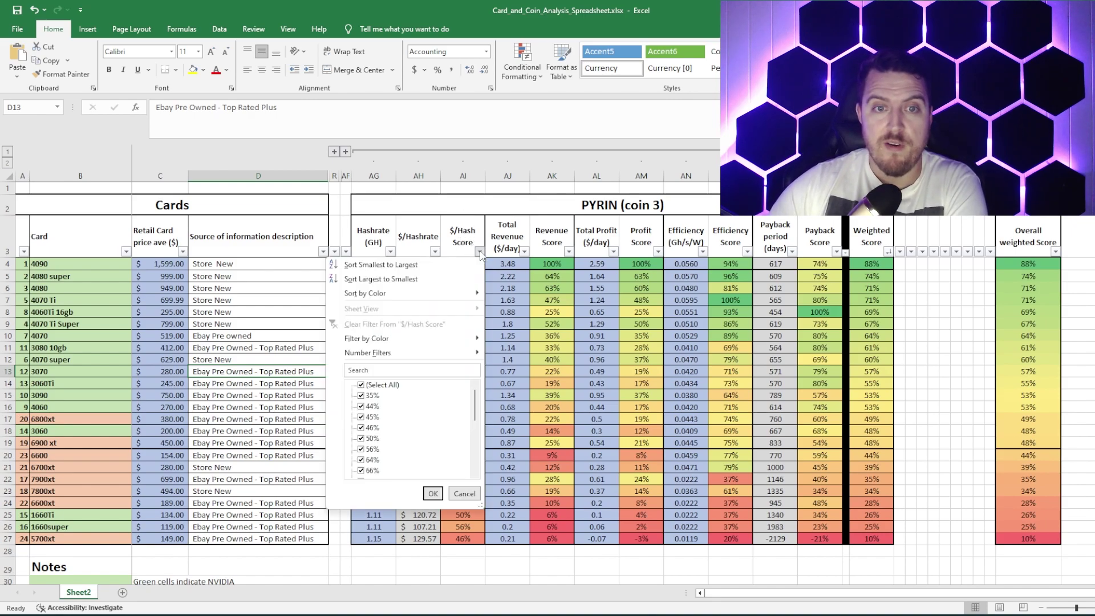
left_click(427, 279)
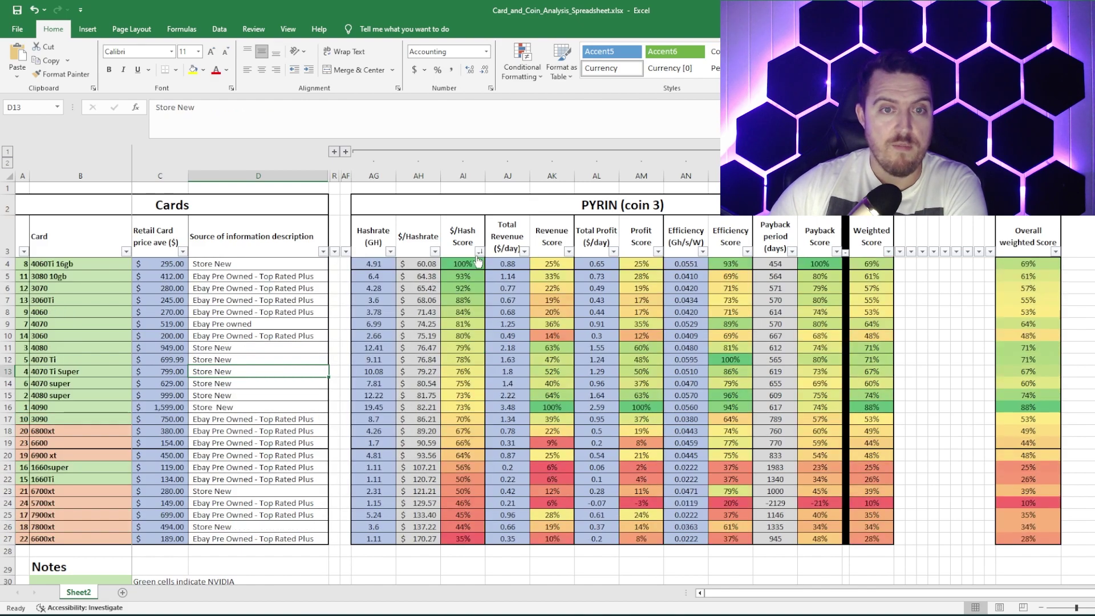
left_click(23, 251)
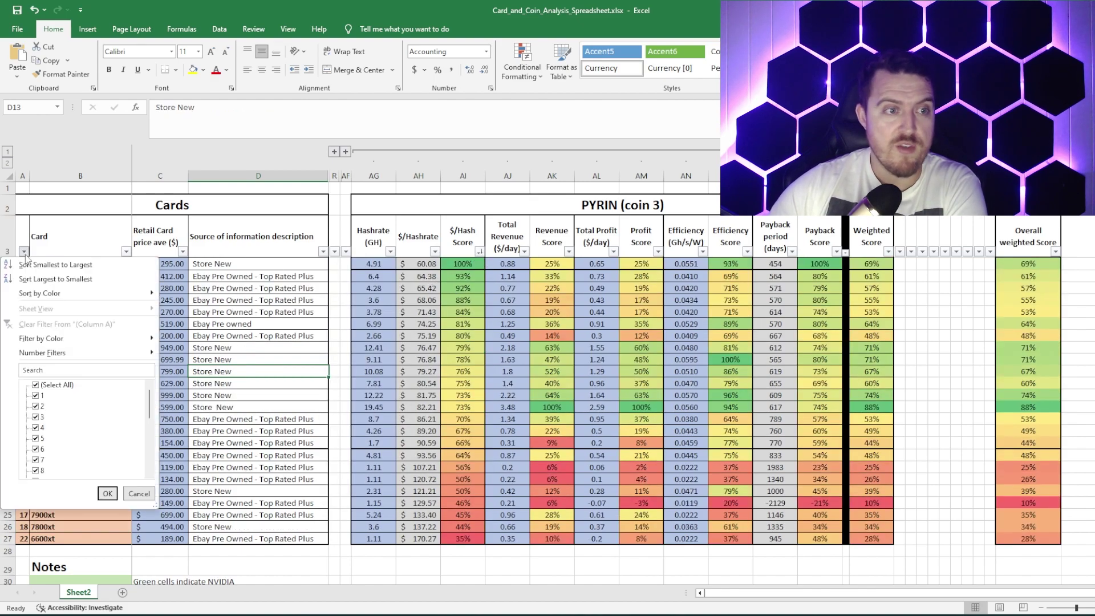
left_click(64, 264)
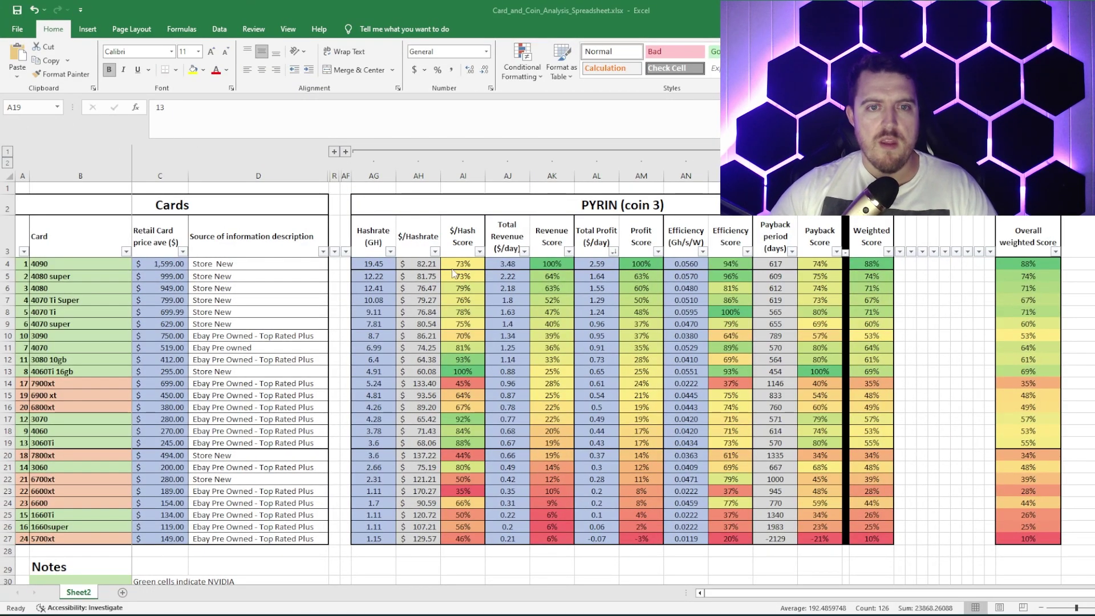
Step: Sort the cards by PYRIN $/Hash Score from largest to smallest and check the information sources of the top two cards
key("shift+space")
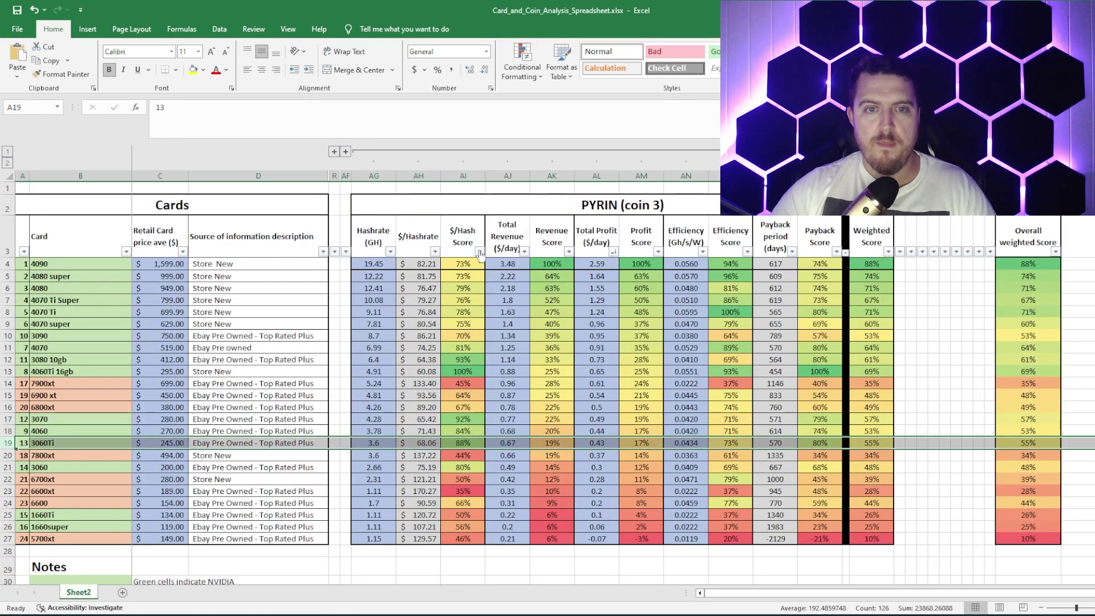
left_click(479, 252)
left_click(426, 279)
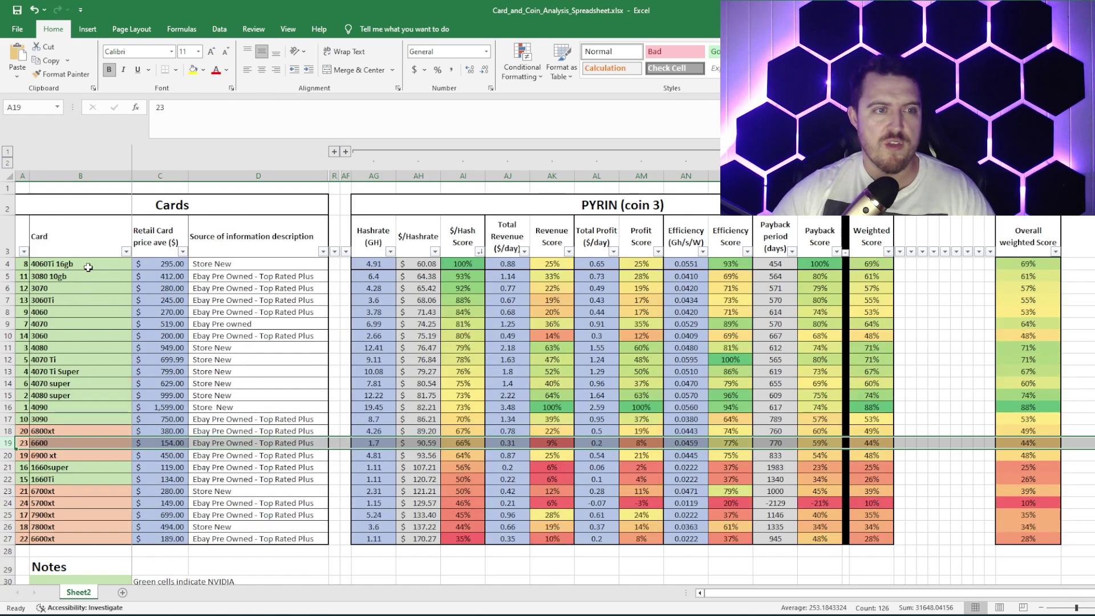
left_click(231, 264)
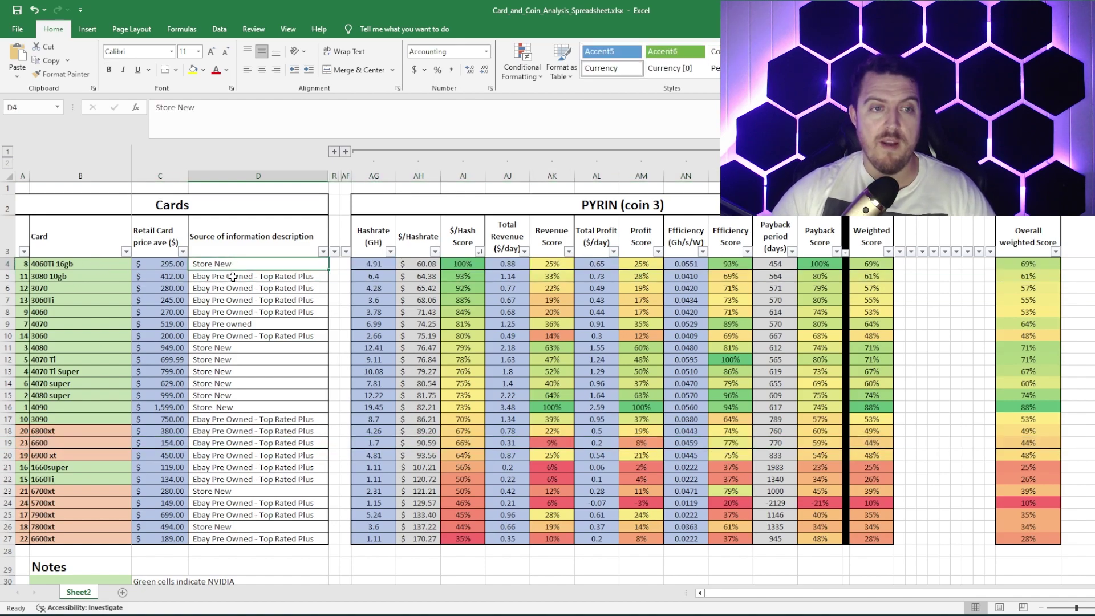
left_click(232, 278)
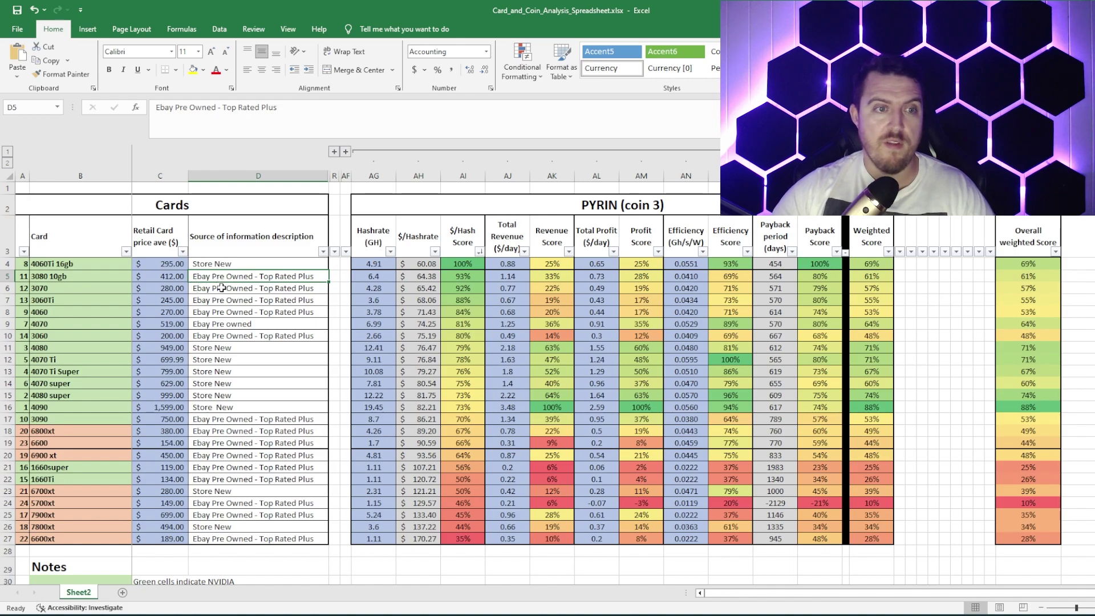
Step: Examine the 4060Ti 16gb, 3070 and 3060Ti entries, the 4090's retail price, and the remaining PYRIN score columns
left_click(75, 264)
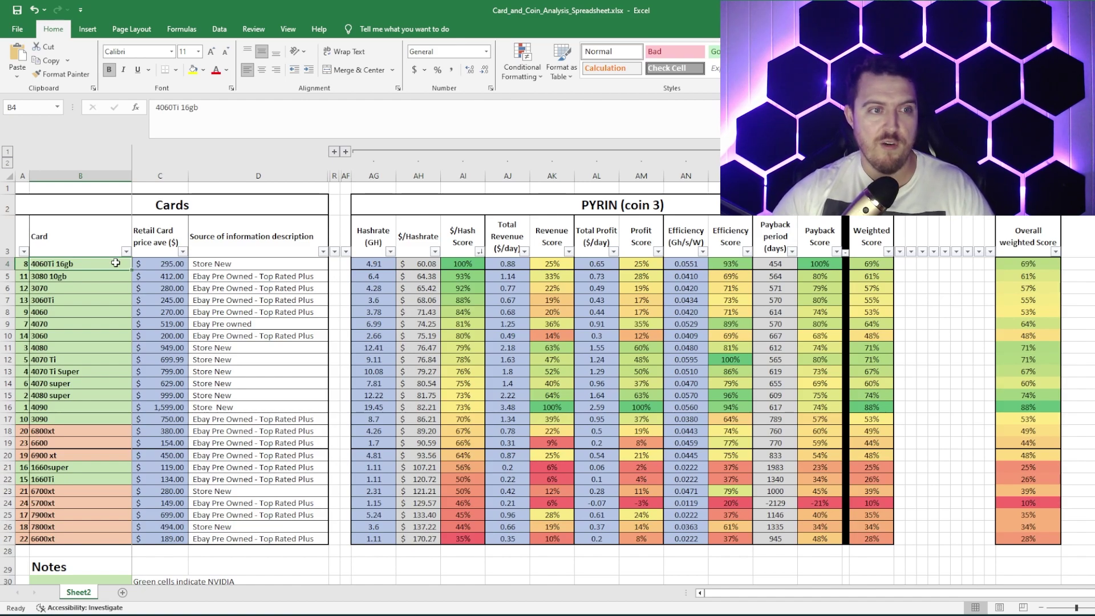
left_click(50, 290)
left_click(51, 301)
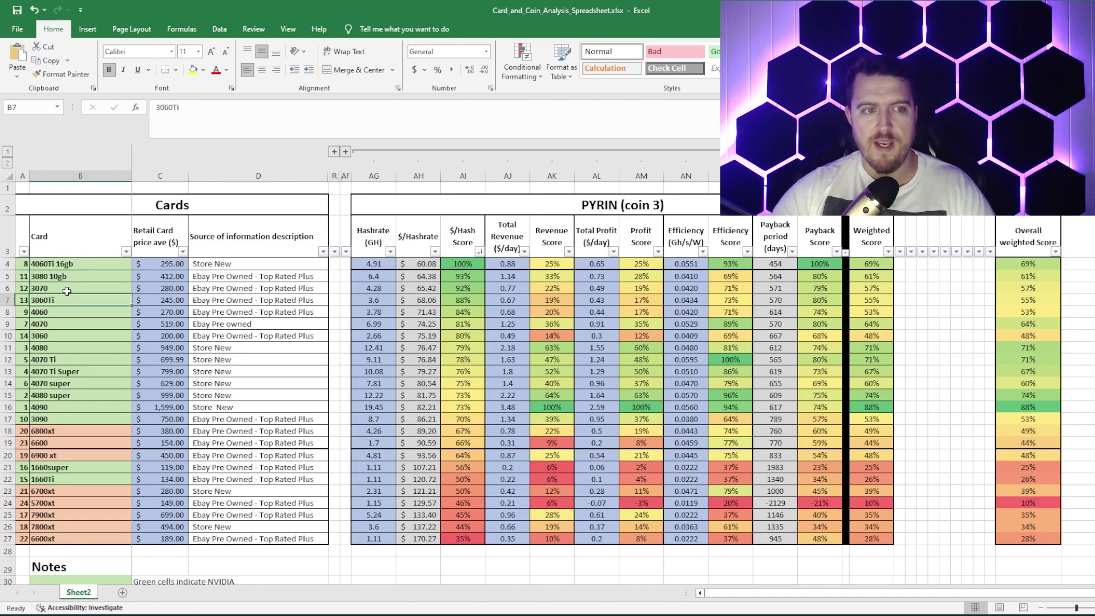
left_click(66, 291)
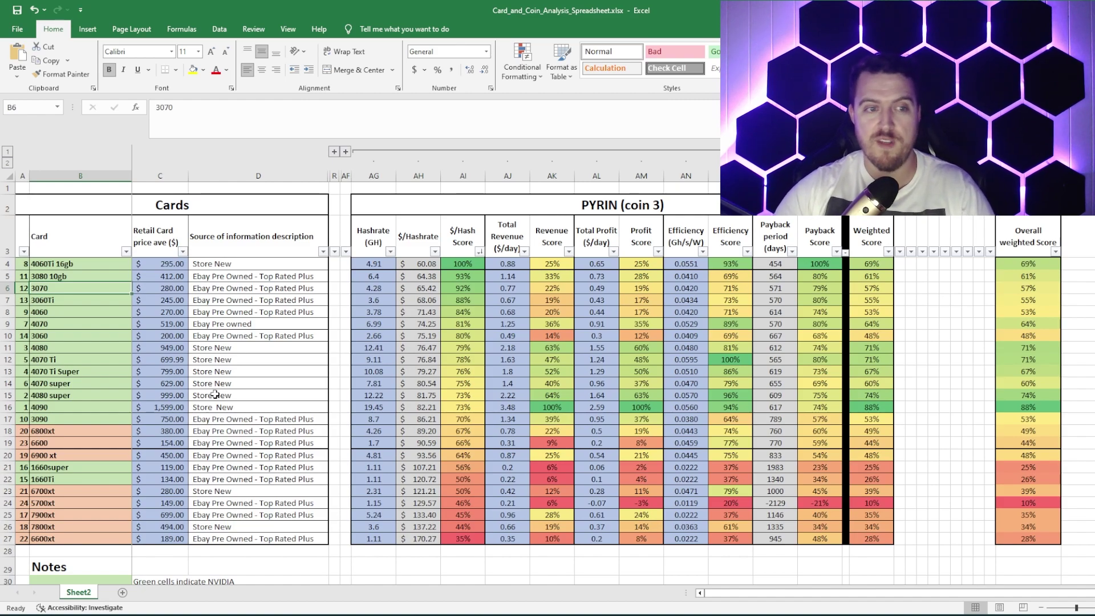
left_click(184, 408)
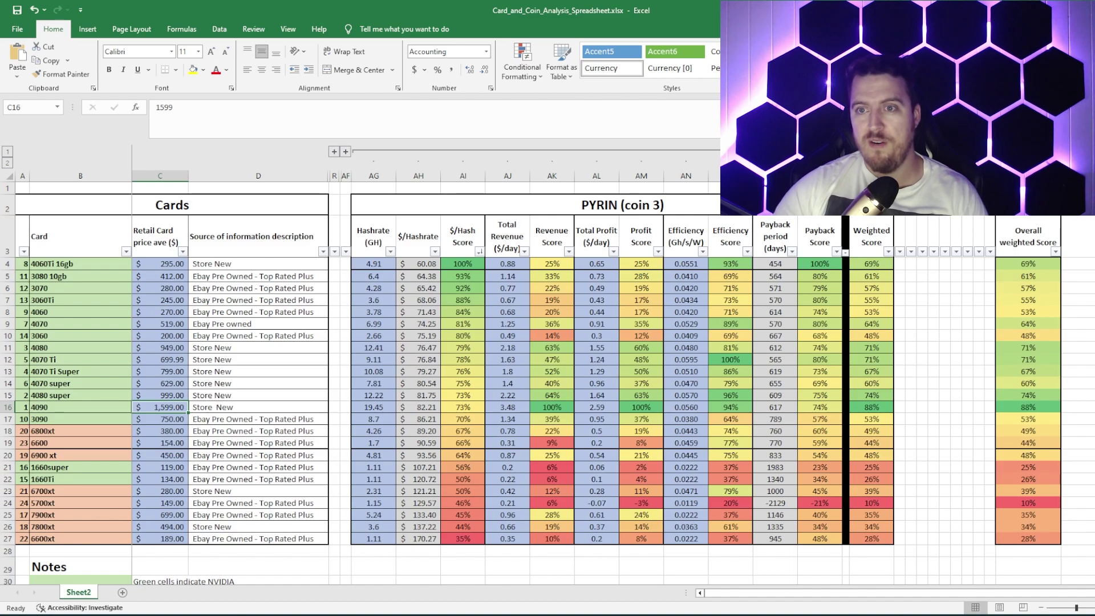
scroll(571, 370, "right", 5)
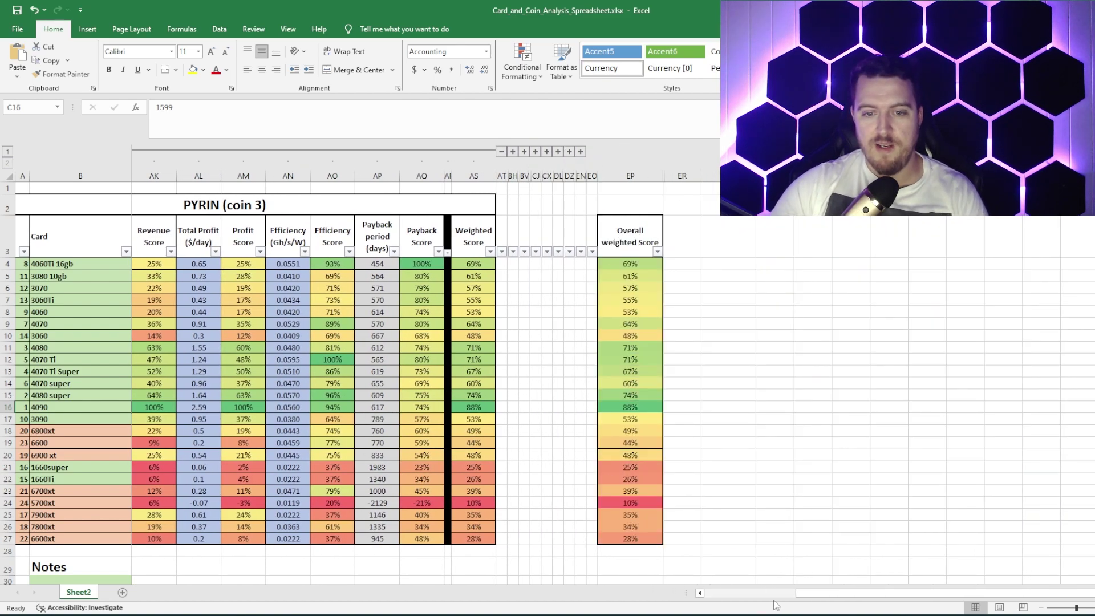
left_click_drag(804, 594, 724, 596)
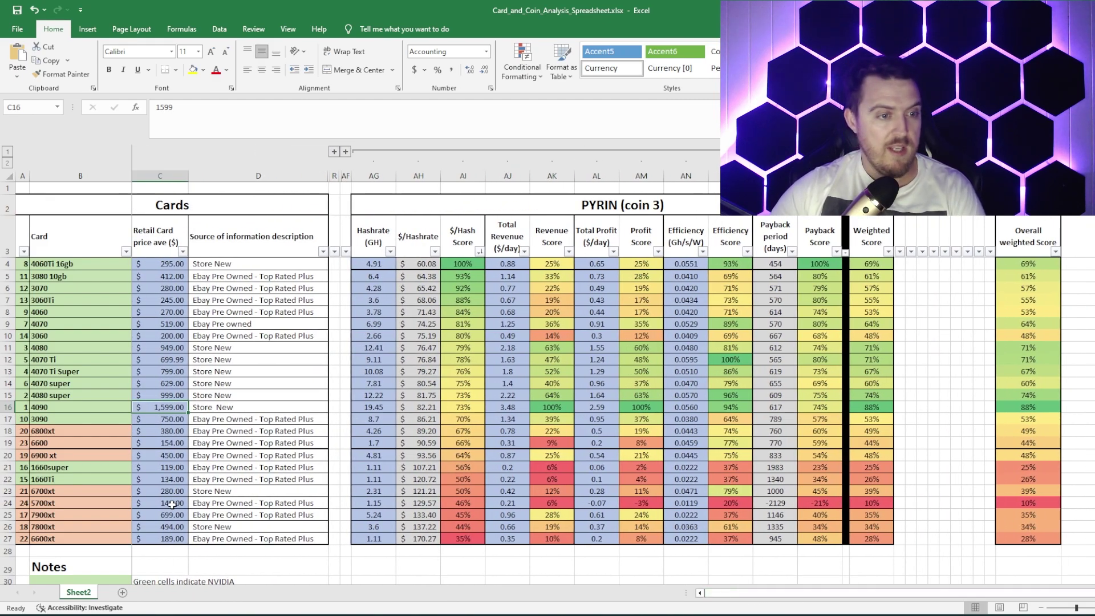
Step: Sort the cards by PYRIN Revenue Score from largest to smallest and review the 7900xt and 3070 entries
left_click(568, 252)
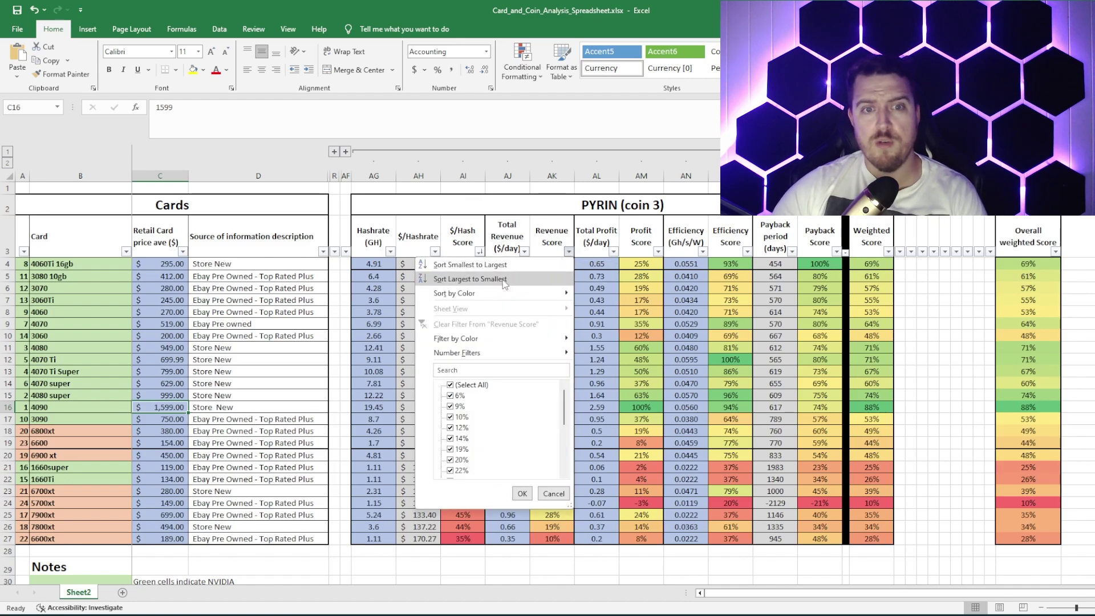
left_click(470, 279)
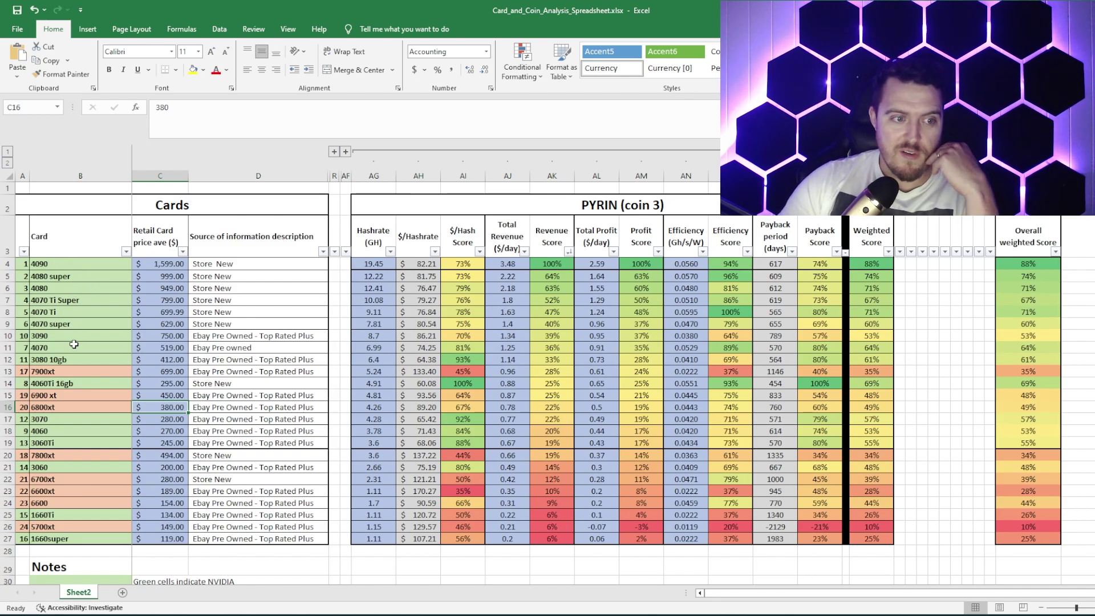
left_click(63, 372)
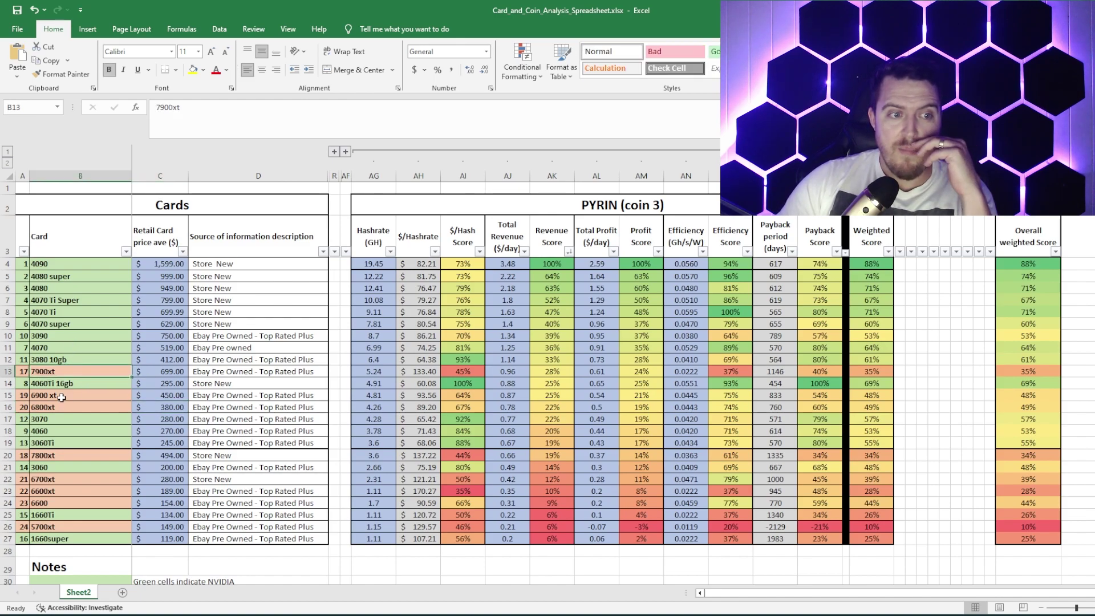
left_click(55, 420)
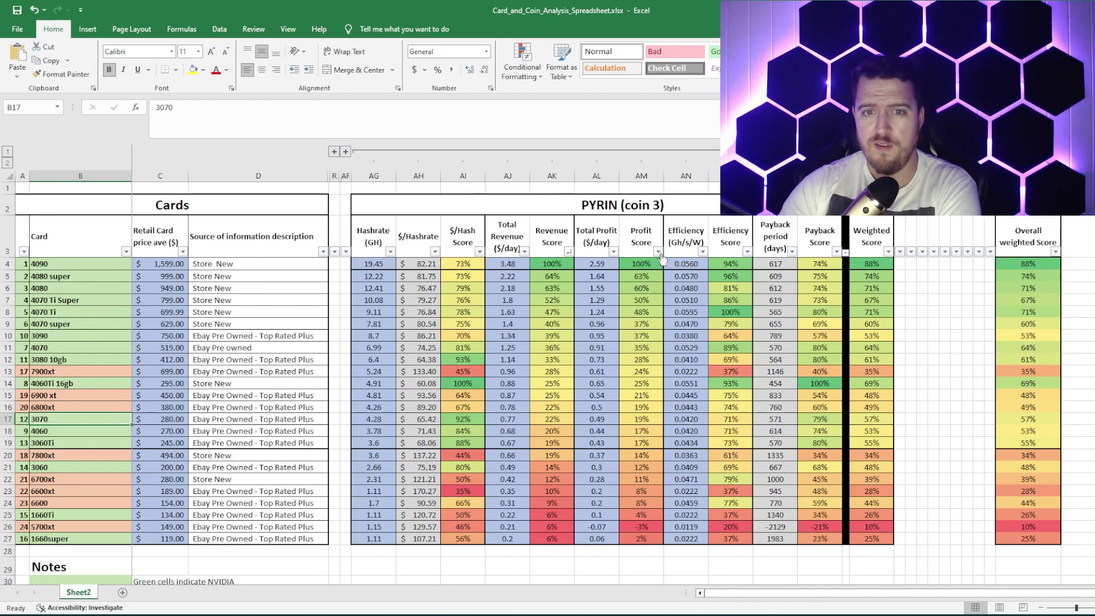
Step: Sort the cards by PYRIN Profit Score and subsequently by Efficiency (Gh/s/W), each from largest to smallest
left_click(658, 251)
left_click(606, 280)
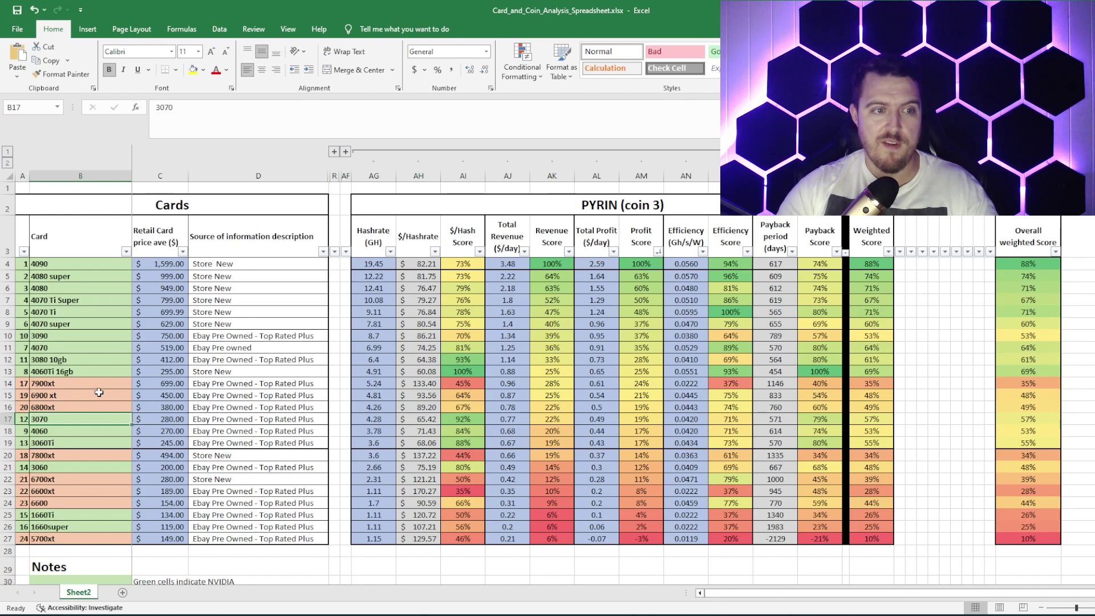
left_click(703, 252)
left_click(635, 279)
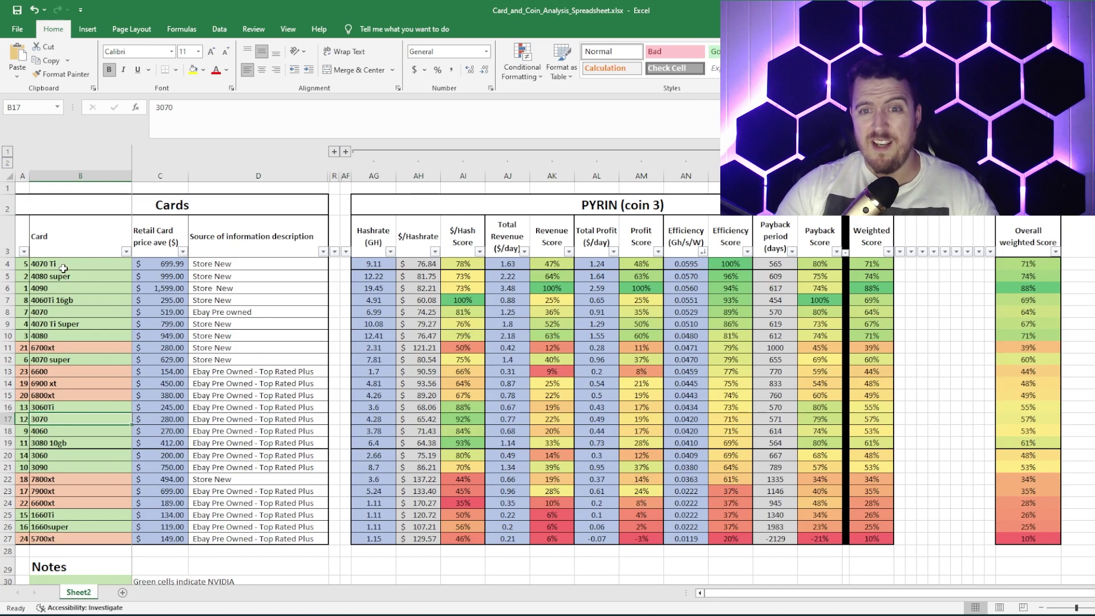
Step: Examine the efficiency ranking, comparing the 4080 super, 4090 and 6700xt entries and the efficiency values and scores of the leading cards
left_click(80, 276)
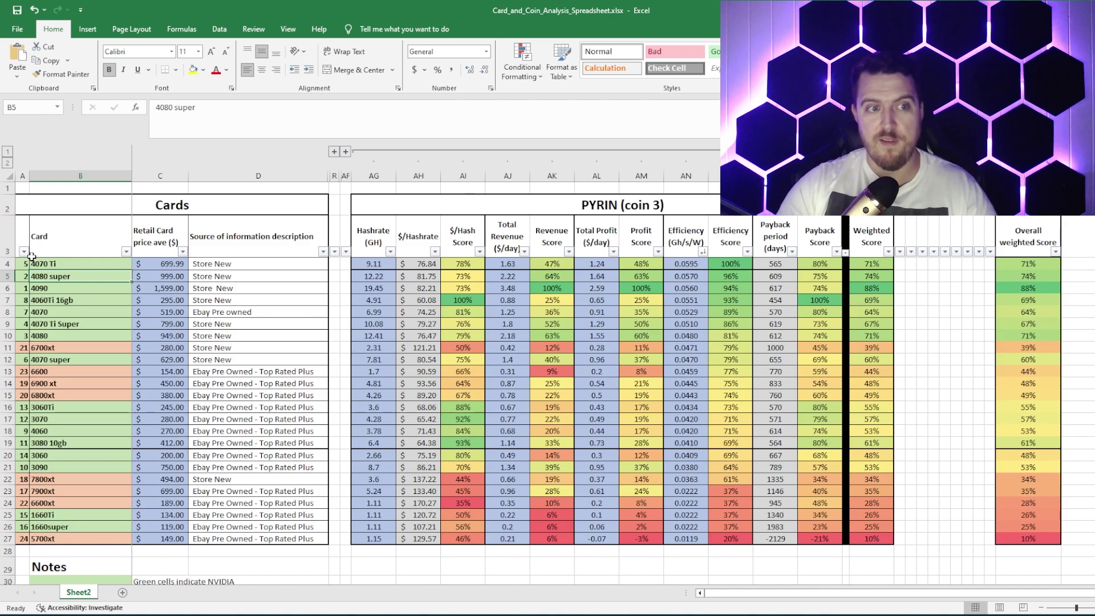
left_click(61, 290)
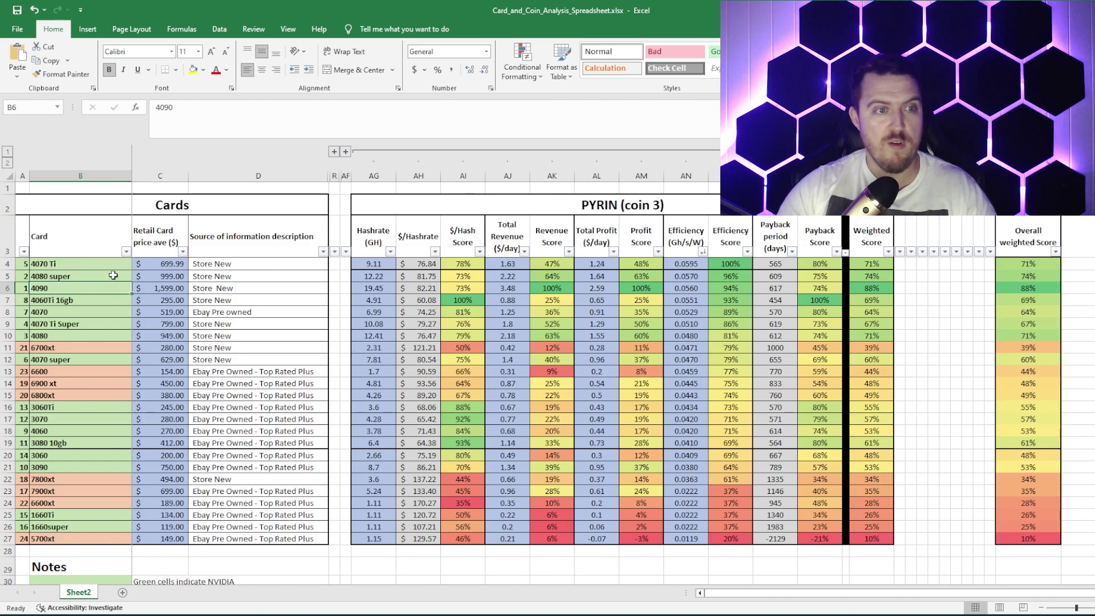
left_click(58, 278)
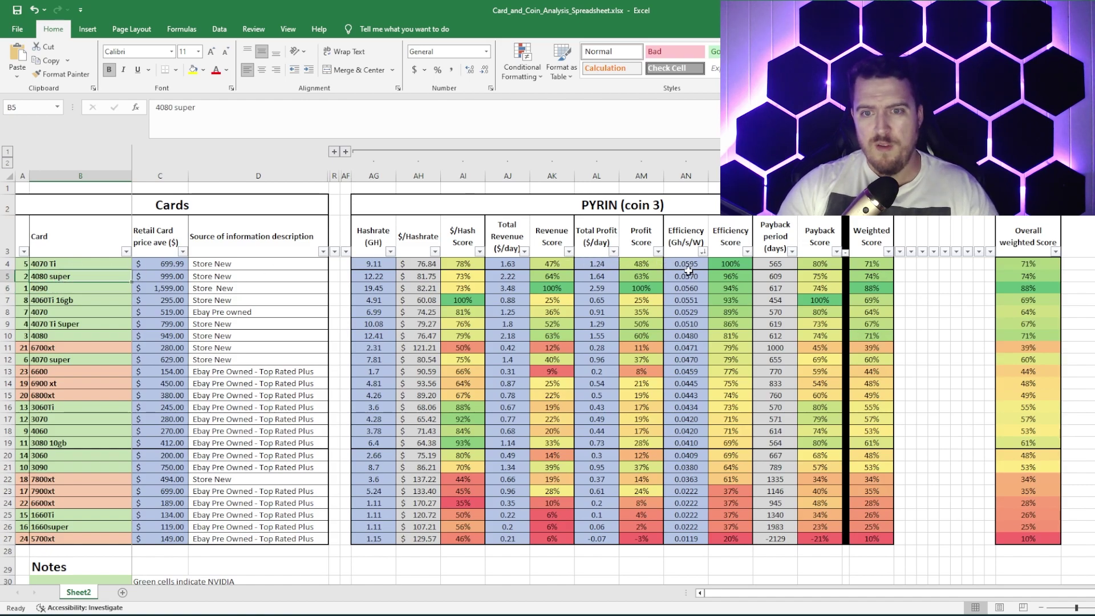
left_click(735, 288)
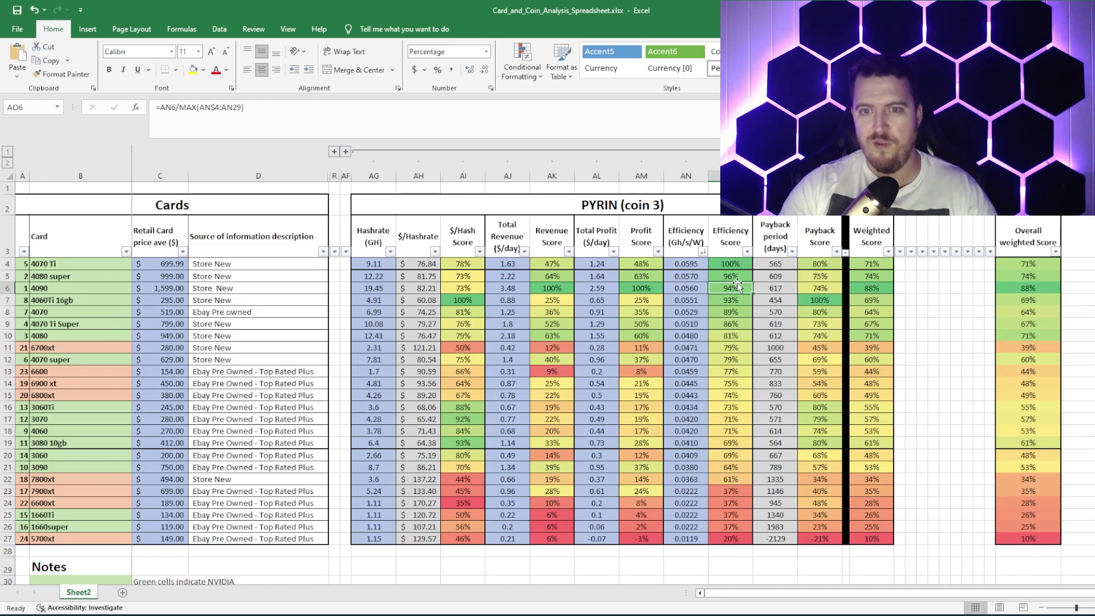
left_click(694, 265)
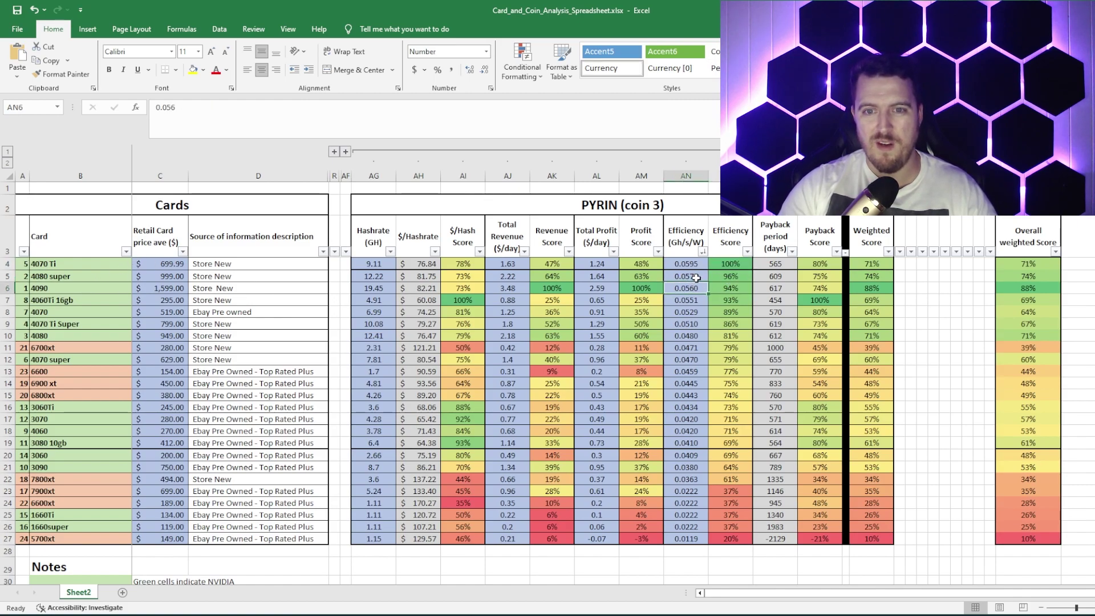
left_click(695, 290)
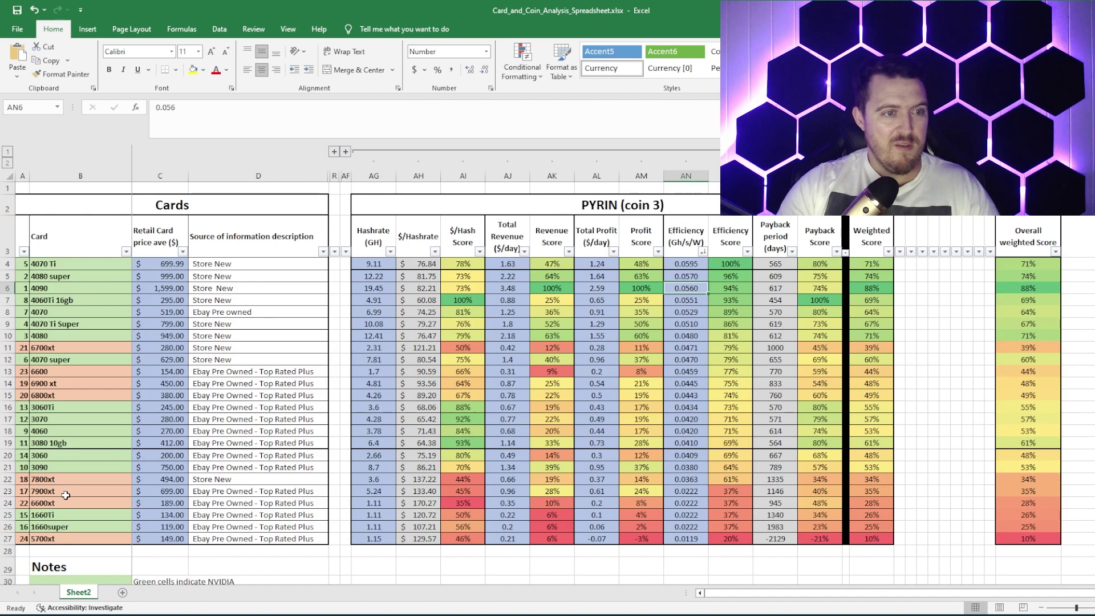
left_click(54, 347)
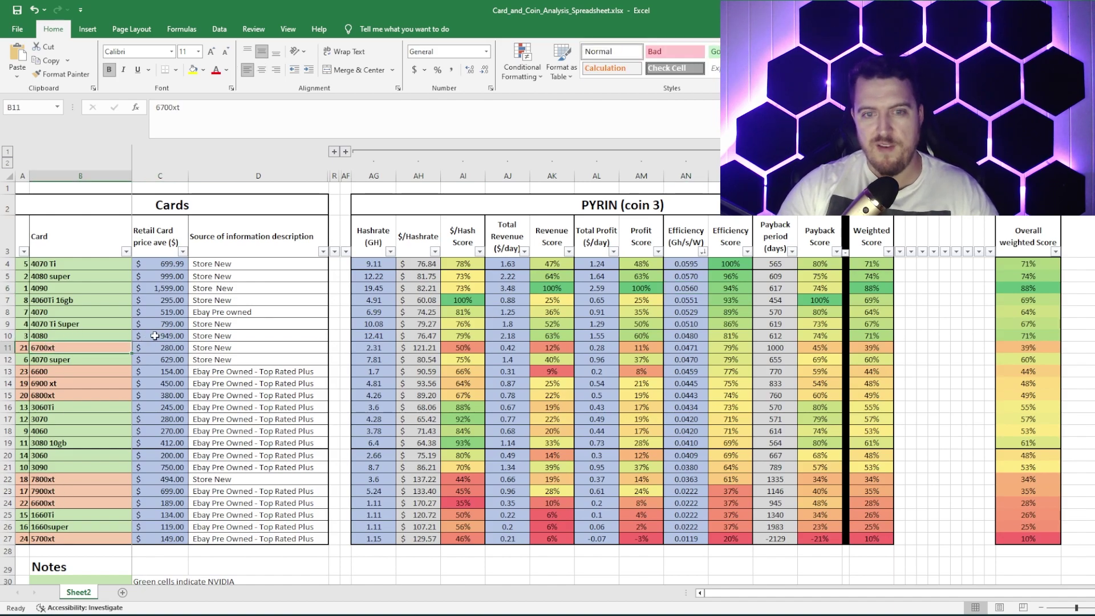
Step: Compare the full 6700xt and 4070 super rows in the efficiency ranking
left_click(3, 348)
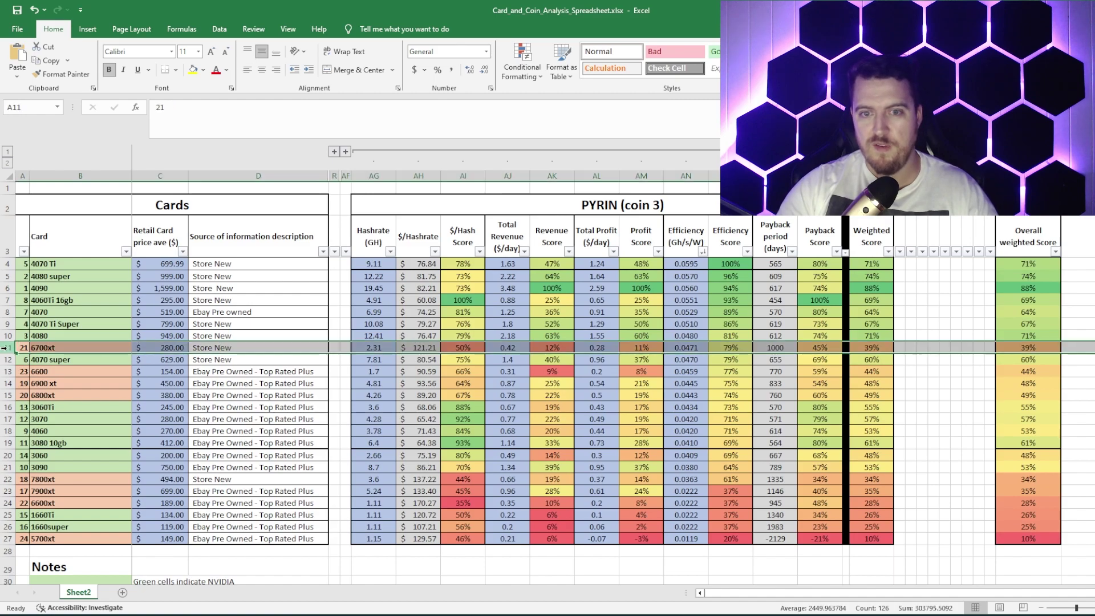
left_click(7, 360)
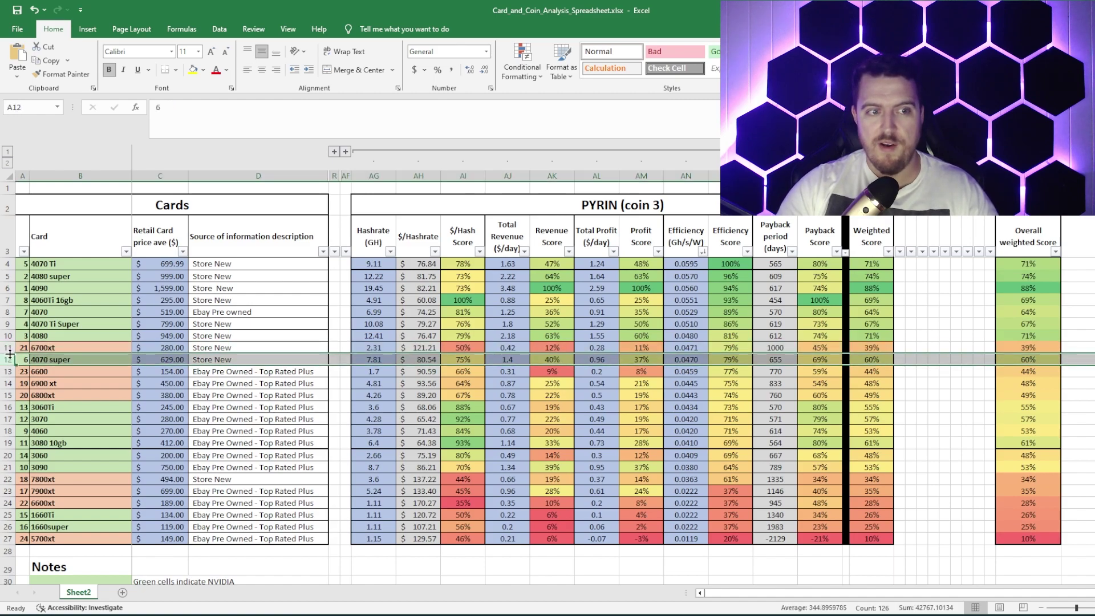
left_click(7, 348)
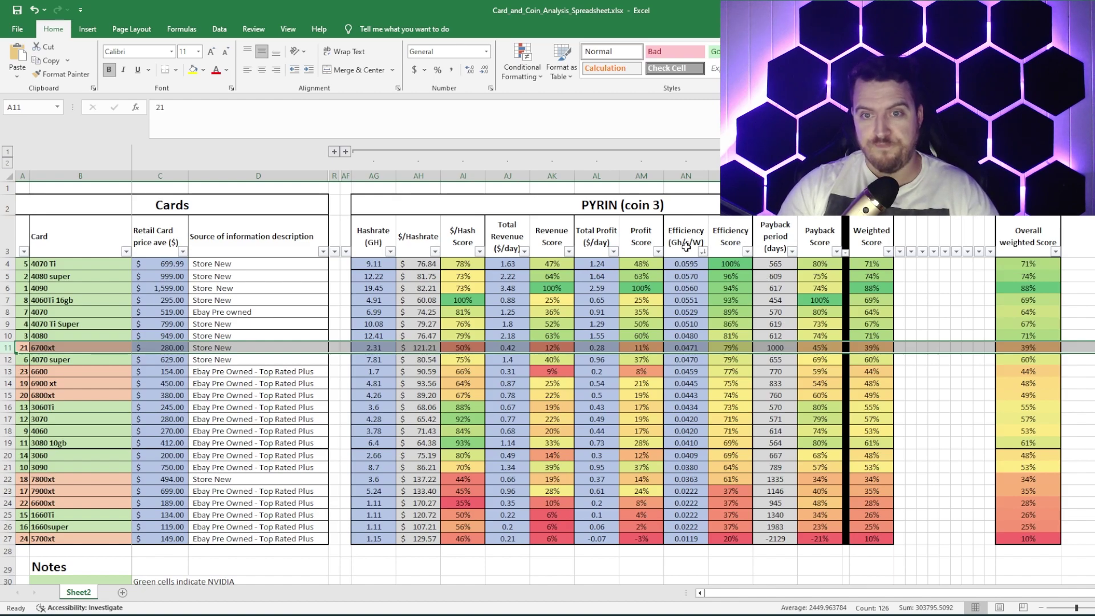
Step: Sort the cards by PYRIN Payback Score from largest to smallest and review the 3080 10gb and 4060Ti 16gb entries
left_click(836, 251)
left_click(741, 276)
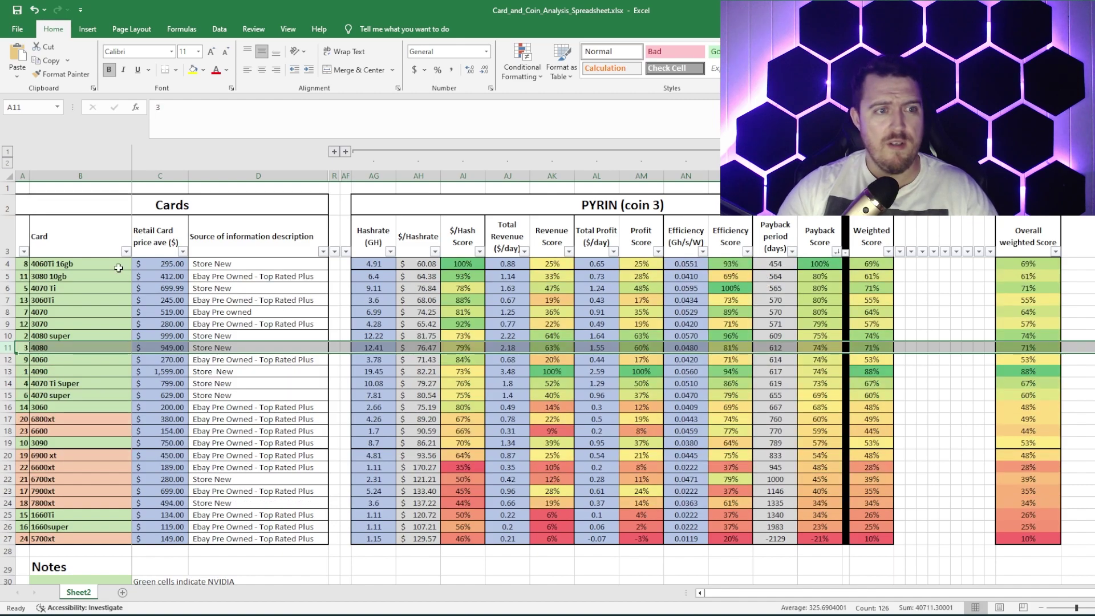
left_click(63, 277)
left_click(68, 265)
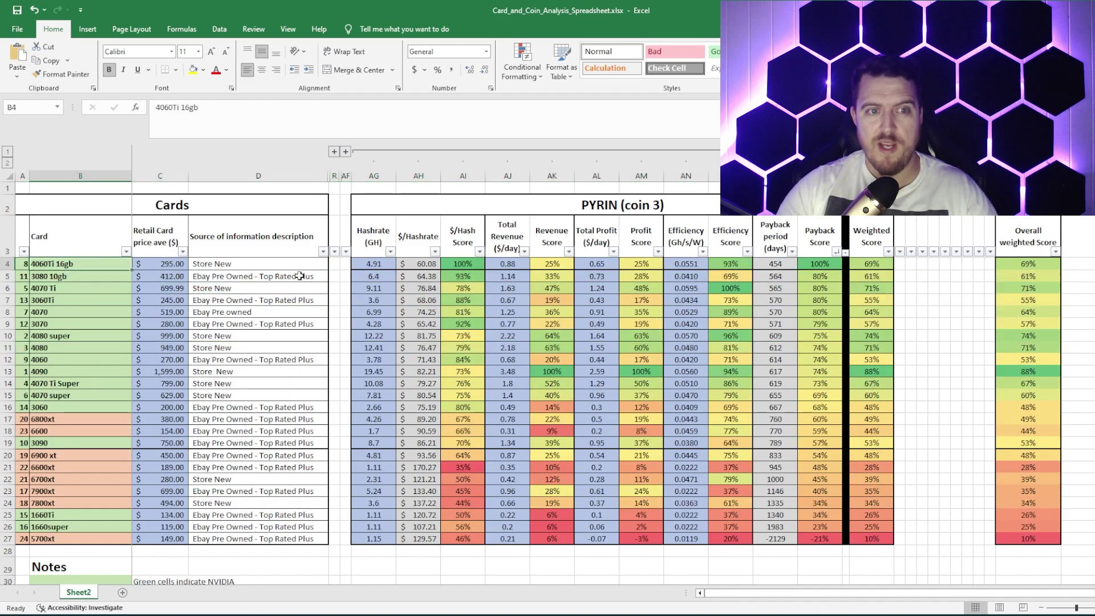
left_click(173, 265)
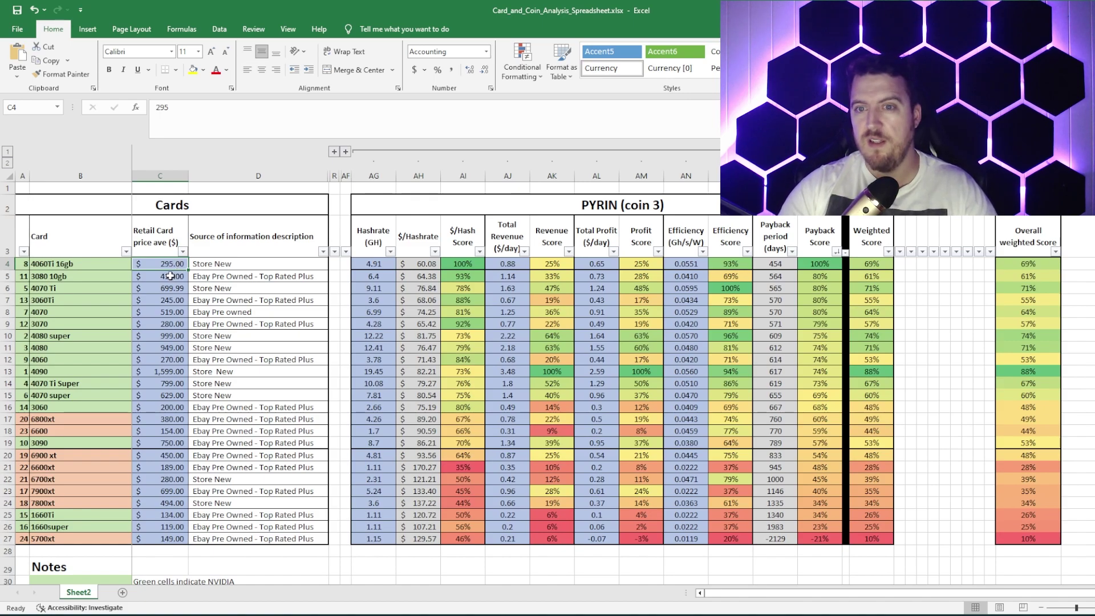
Step: Examine the payback ranking, checking the 3080 10gb, 3060Ti, 1660super, 1660Ti and 6900 xt entries, the price sources and the 7900xt's retail price
left_click(62, 277)
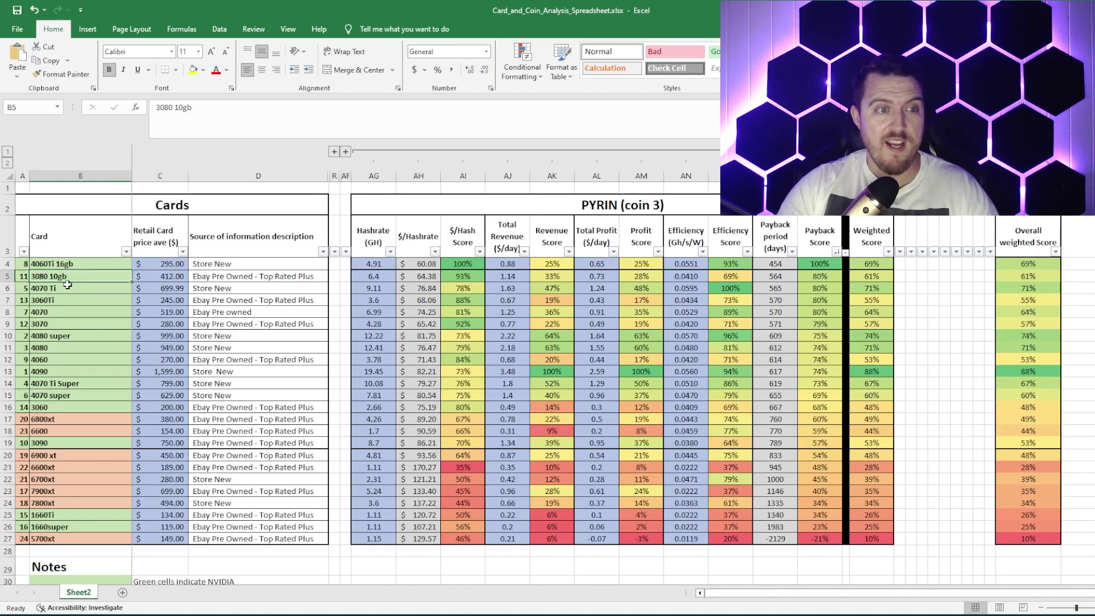
left_click(56, 303)
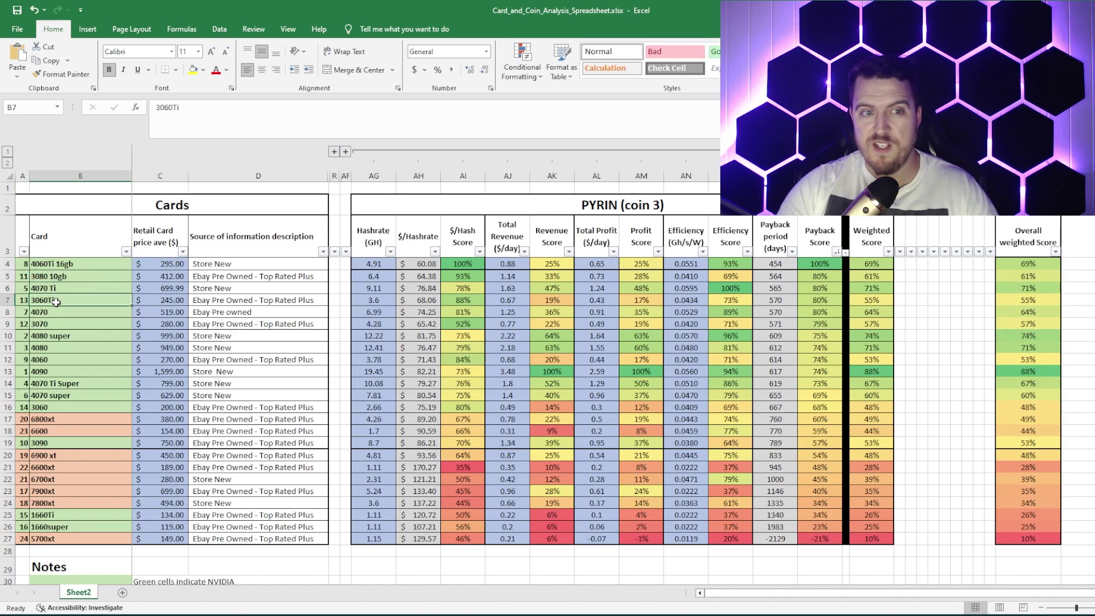
left_click(267, 301)
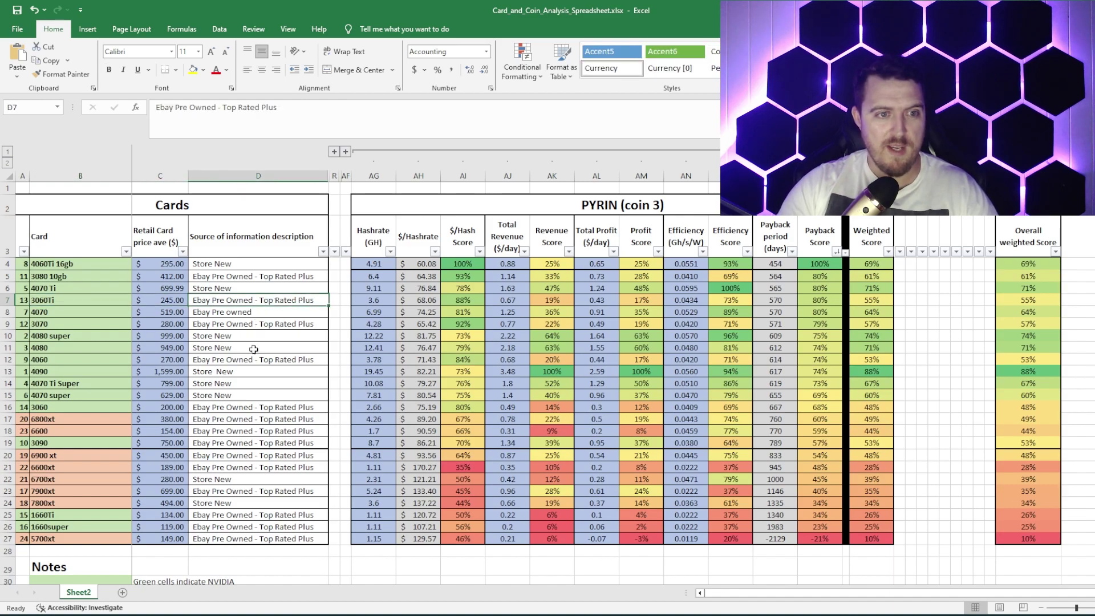
left_click(246, 276)
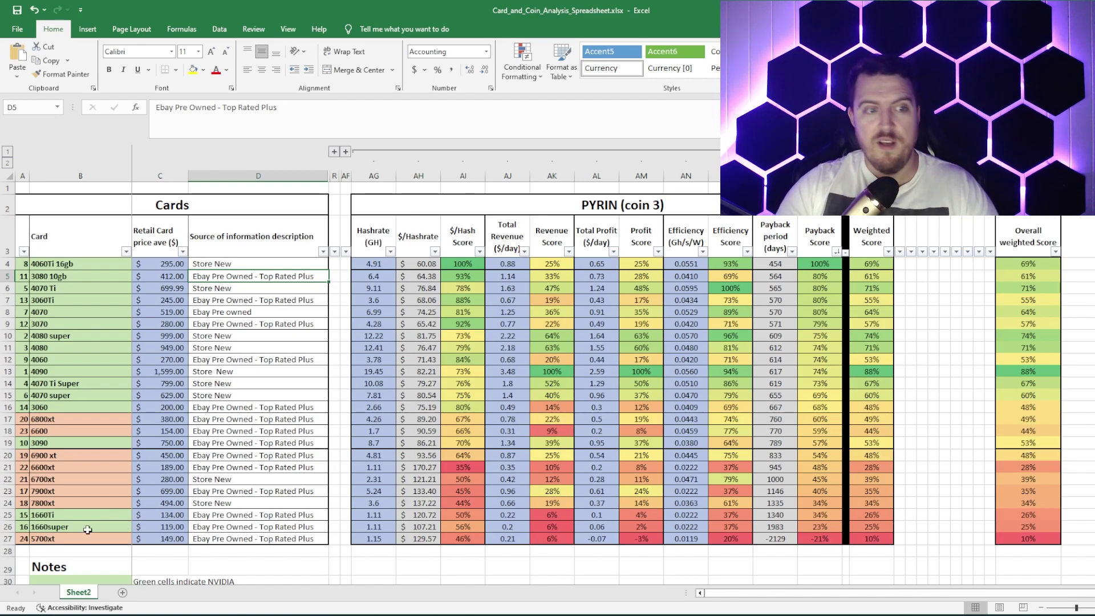
left_click(53, 527)
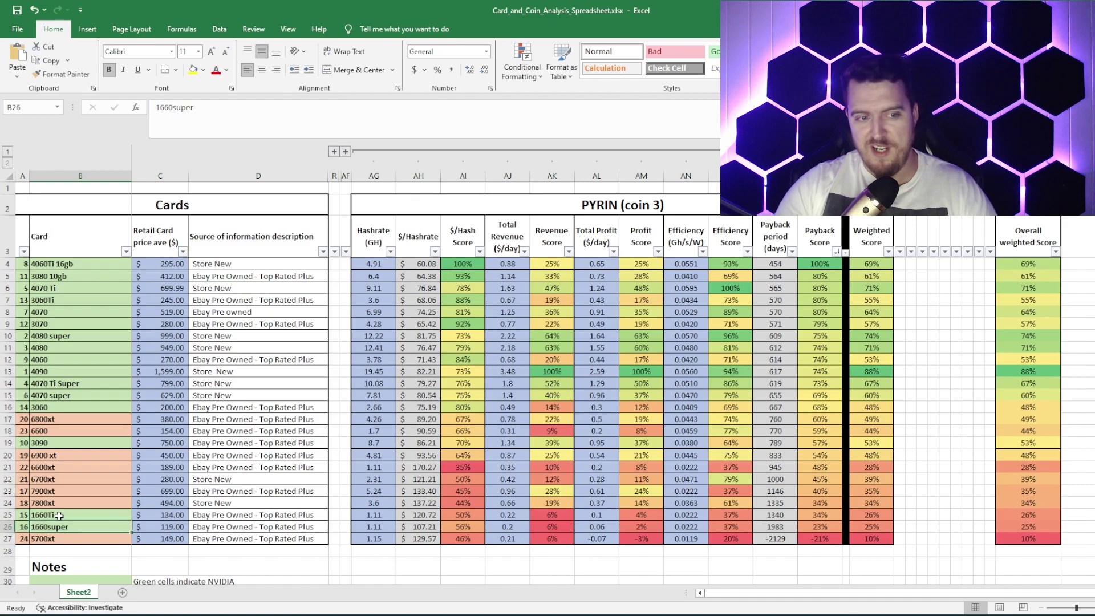
left_click(59, 514)
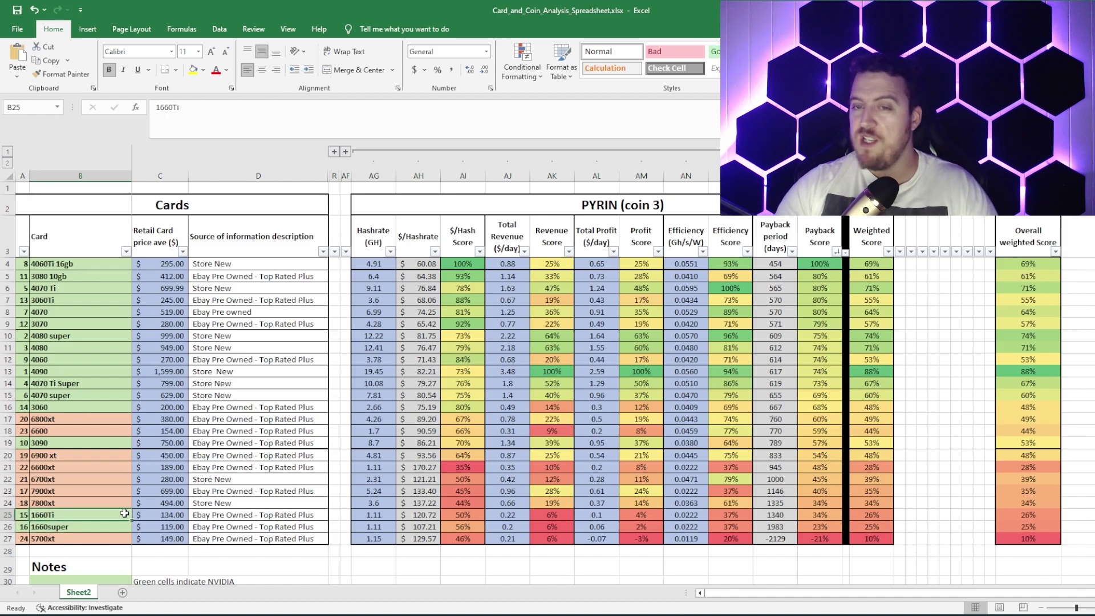
left_click(83, 529)
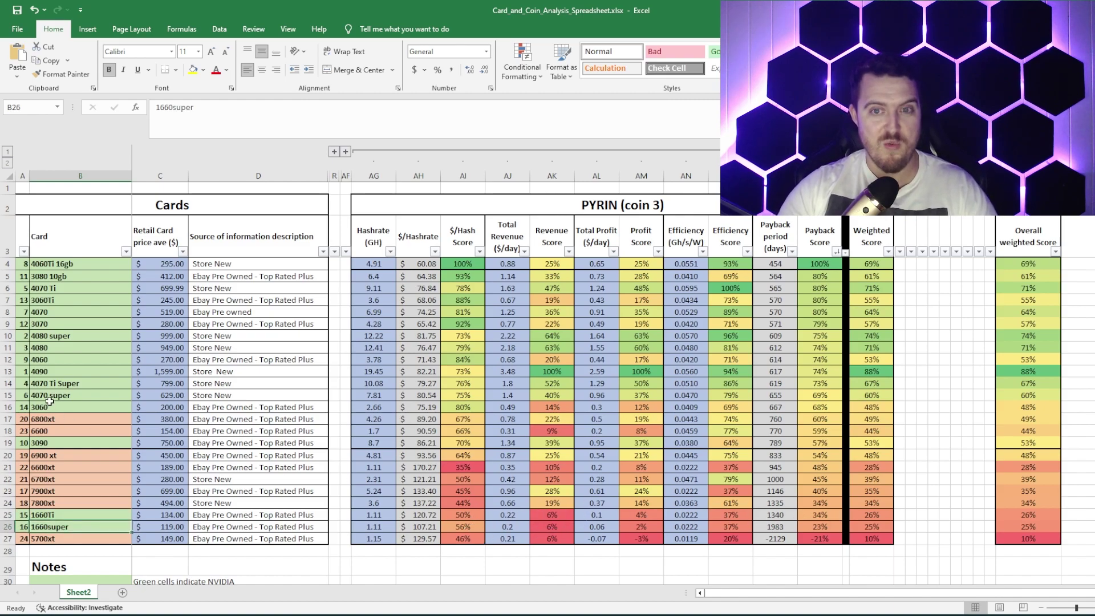
left_click(58, 458)
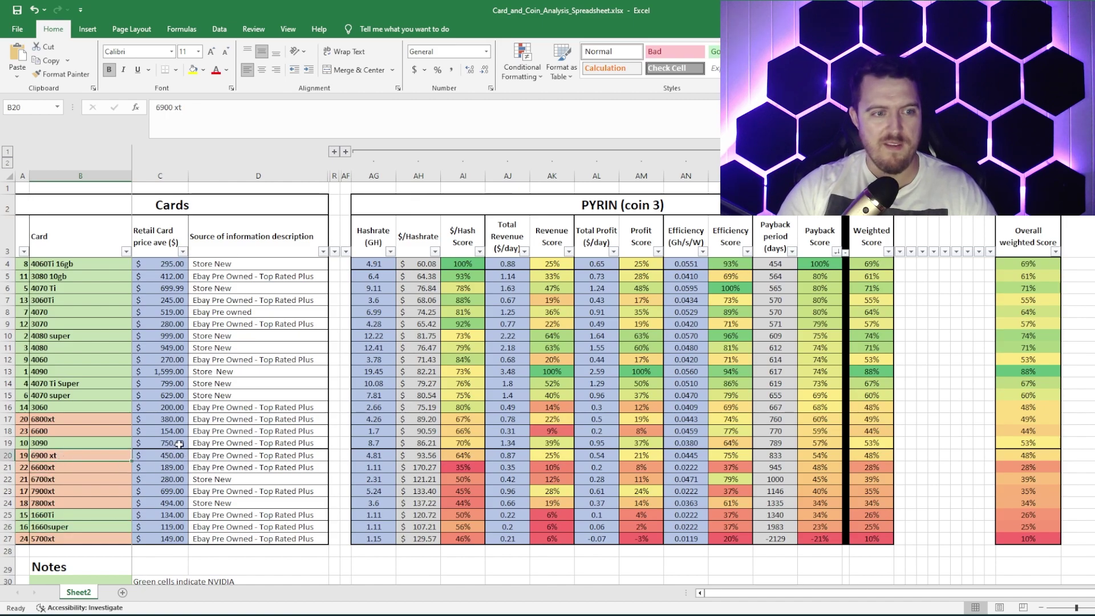
left_click(176, 491)
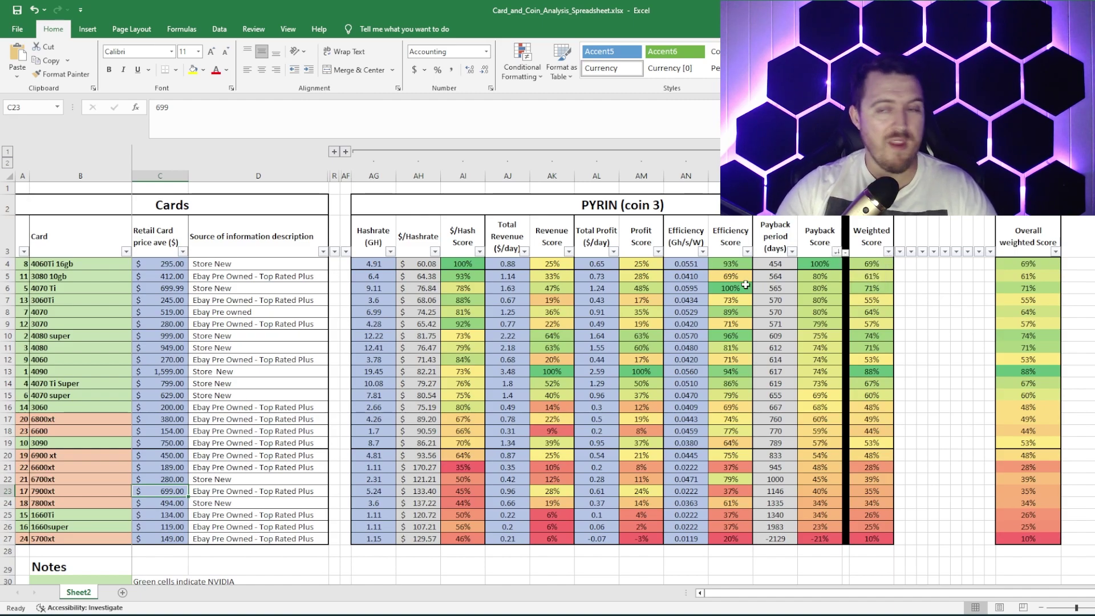
Step: Sort the cards by PYRIN Weighted Score from largest to smallest and review the 4090's entry and weighted score formula
left_click(888, 253)
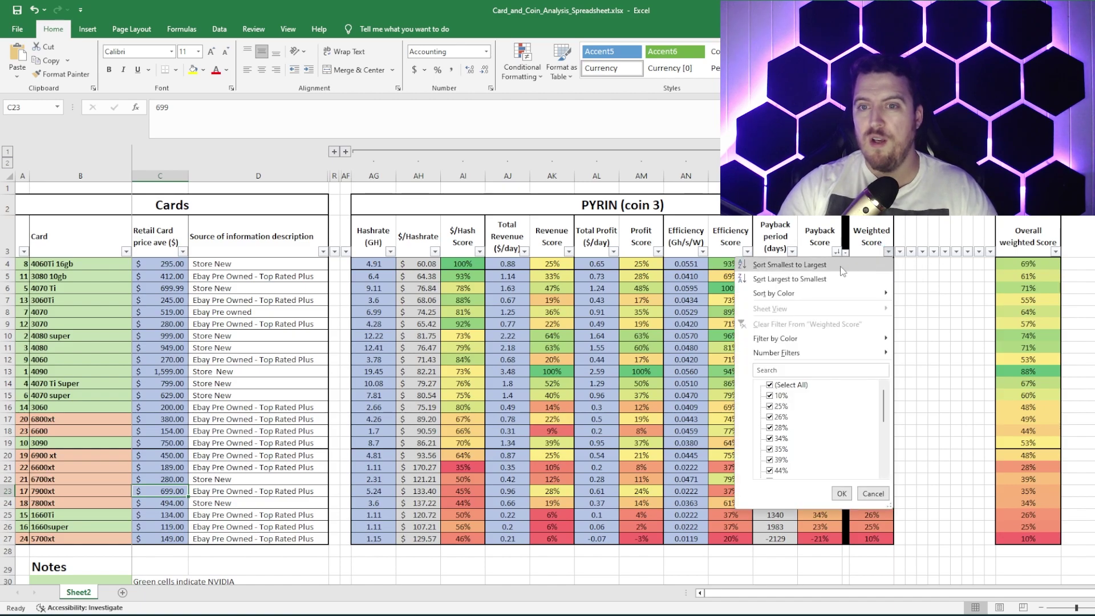
left_click(807, 279)
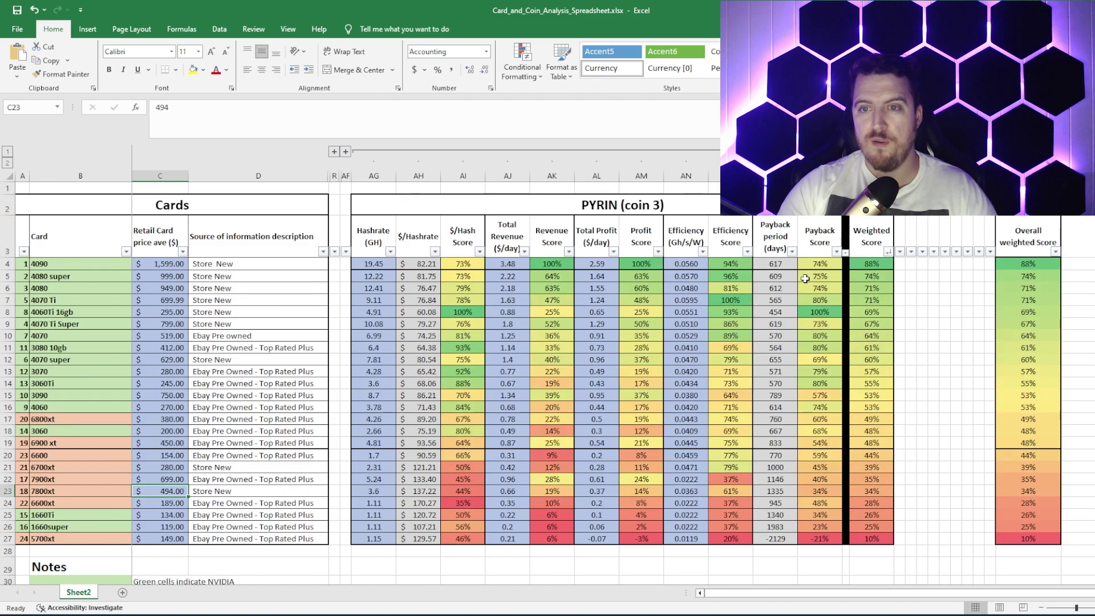
left_click(66, 265)
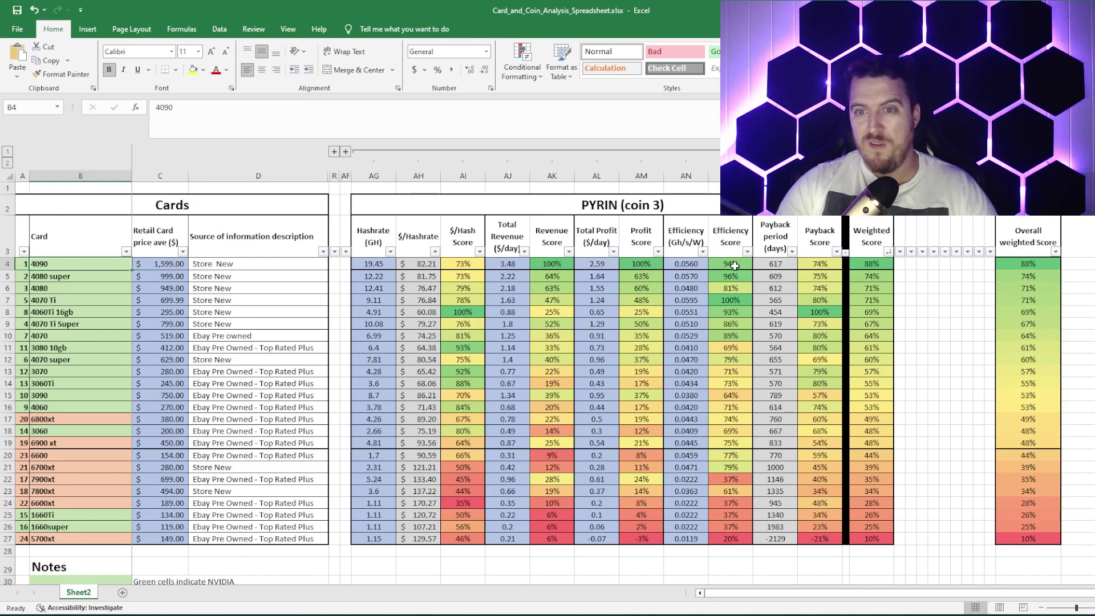
left_click(870, 265)
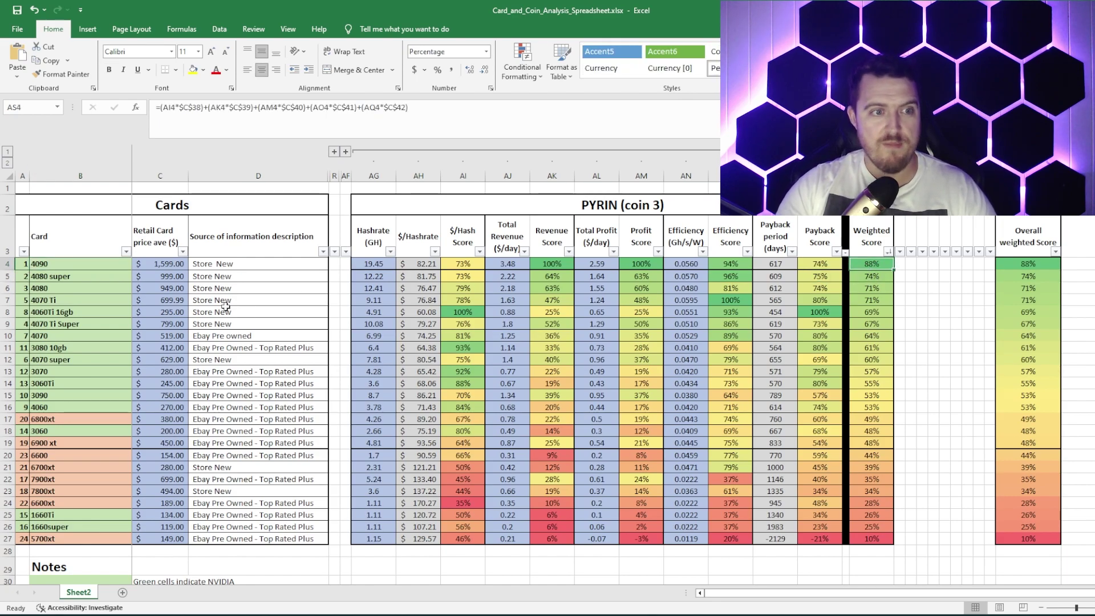
Step: Compare the full 3070 and 3060Ti rows in the weighted ranking and revisit the 4090 entry
left_click(53, 372)
left_click(5, 371)
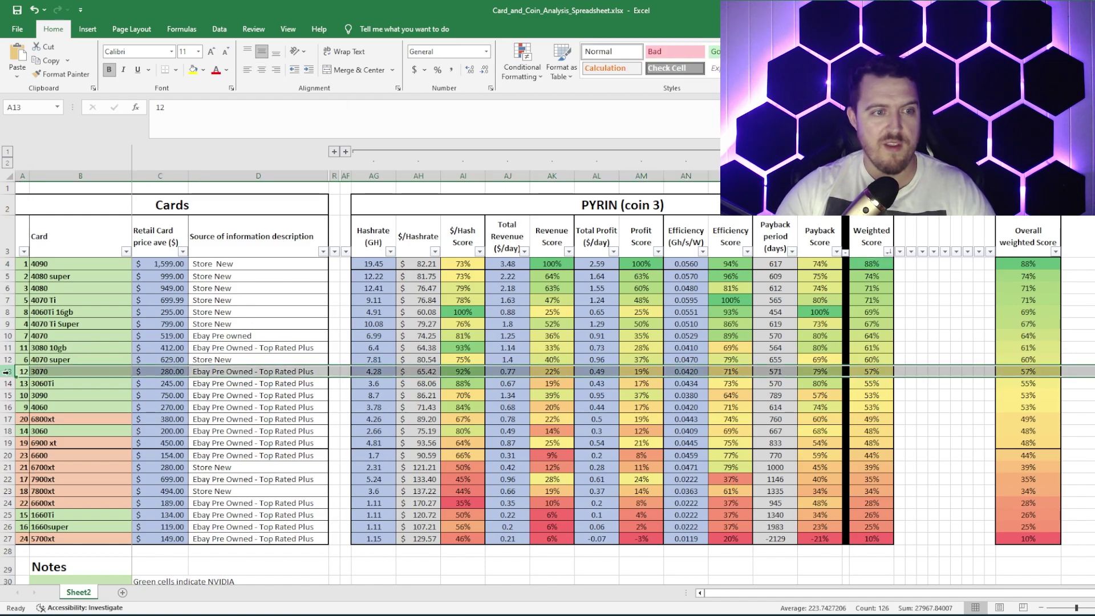
left_click(6, 383)
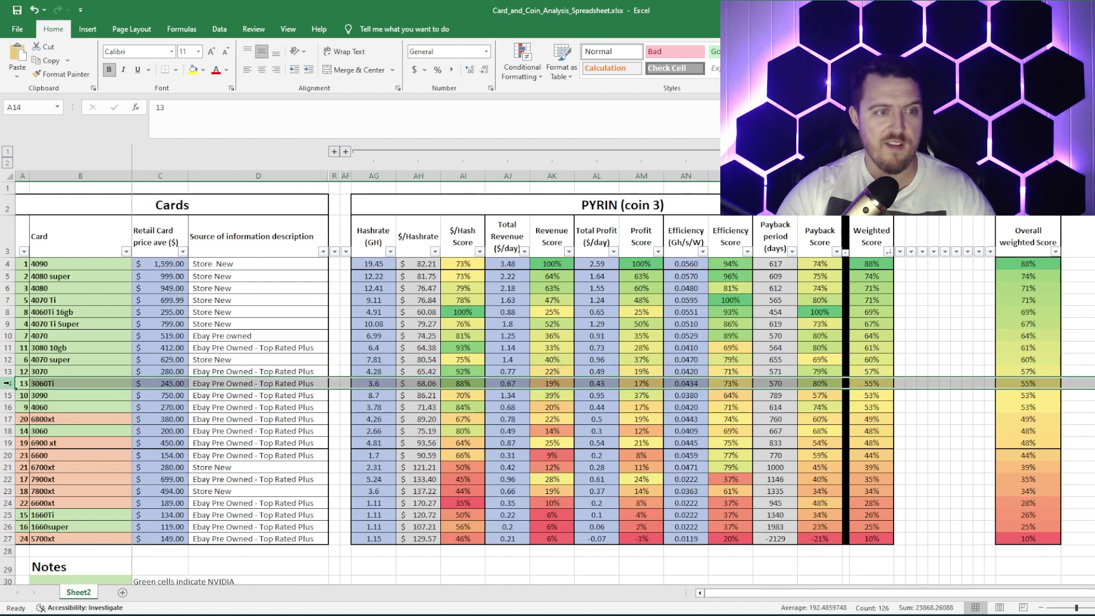
left_click(6, 371)
left_click(5, 383)
left_click(6, 371)
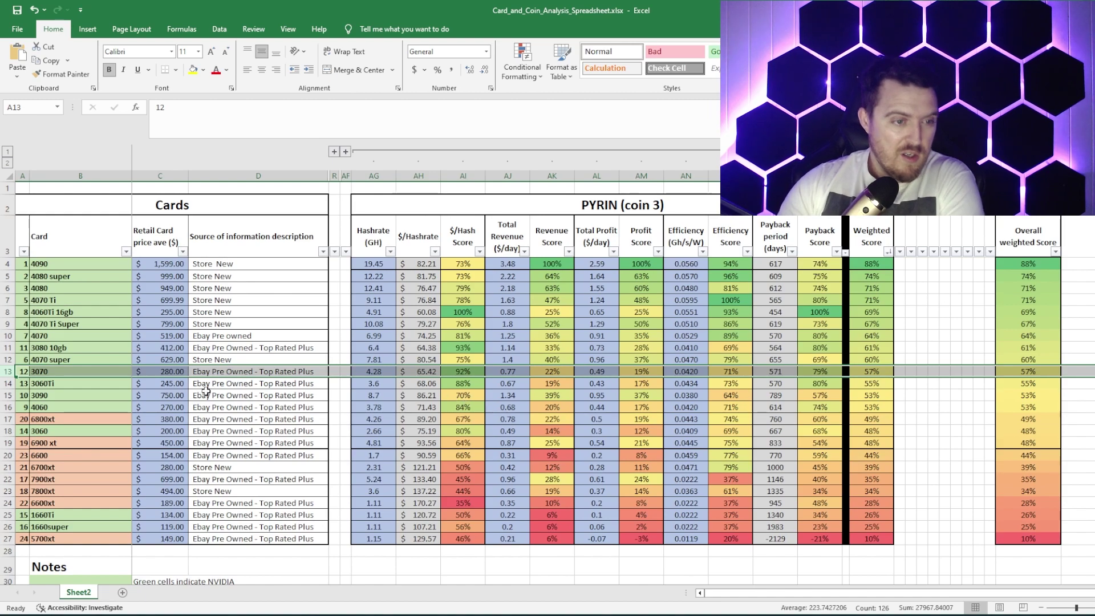
left_click(52, 265)
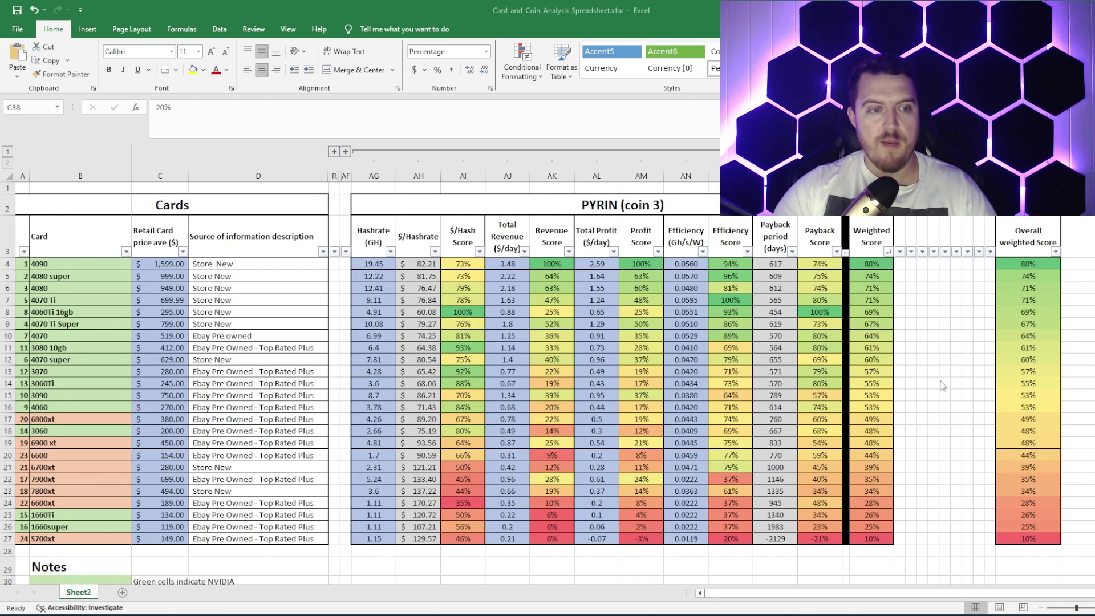
Step: In the Metric weightings table, set the $/Hashrate weighting to 50% and the Total Revenue weighting to 0%
scroll(942, 386, "down", 7)
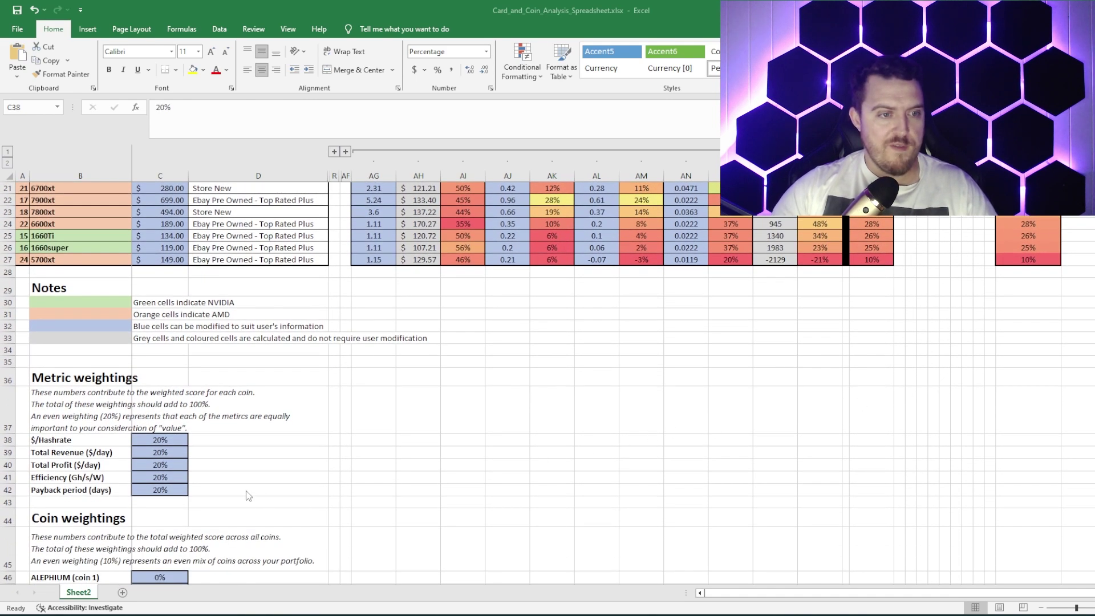
left_click(163, 441)
type("50")
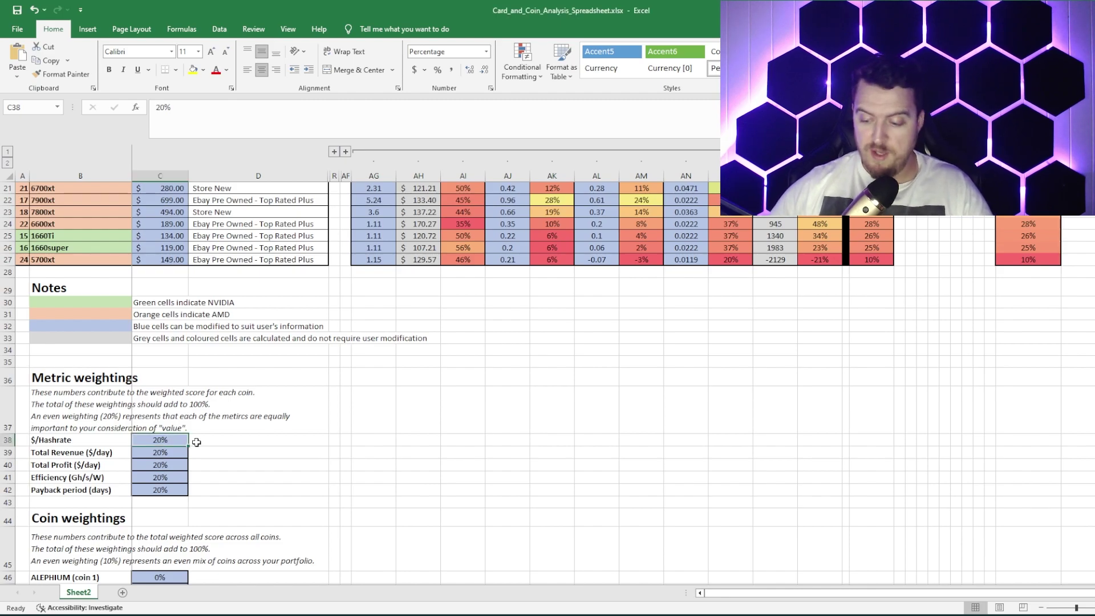
key("Return")
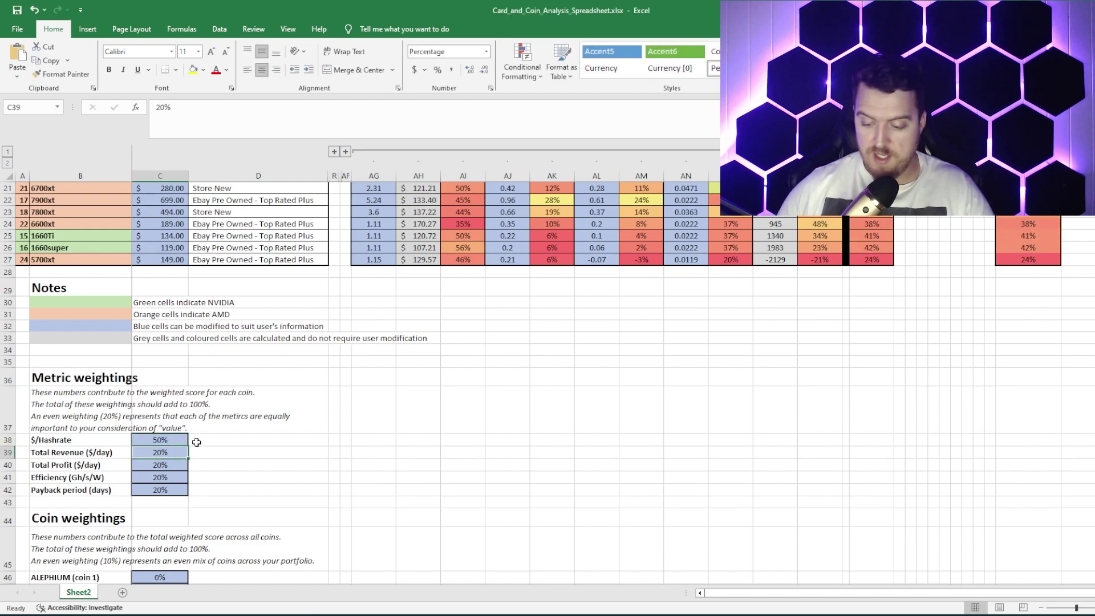
type("0")
key("Return")
key("Return")
key("Return")
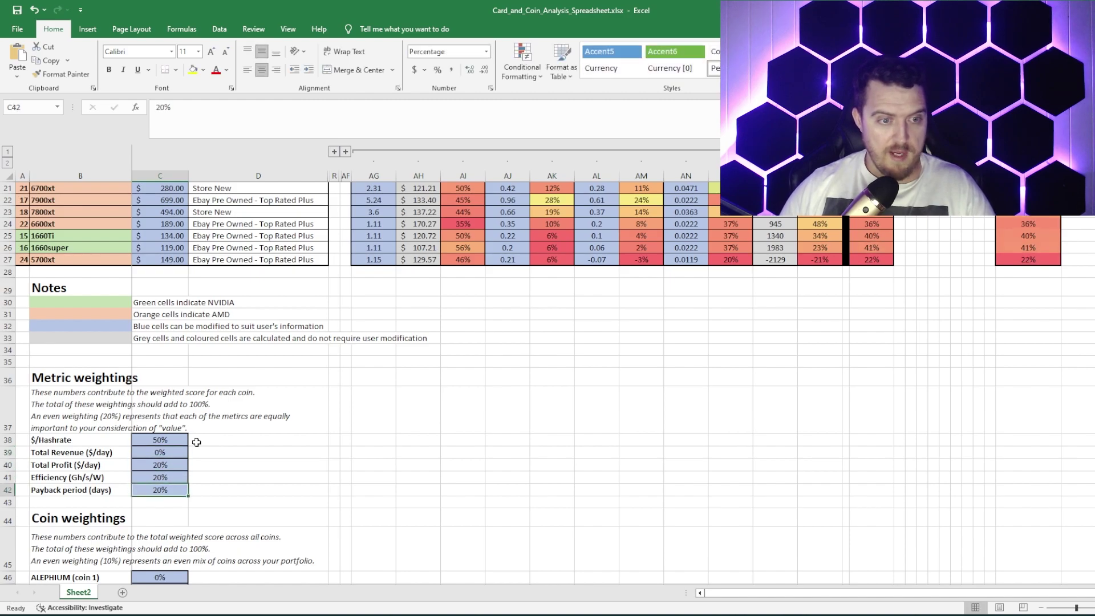
Step: Set the Payback period weighting to 50% and the Efficiency and Total Profit weightings to 0%
type("50")
key("Up")
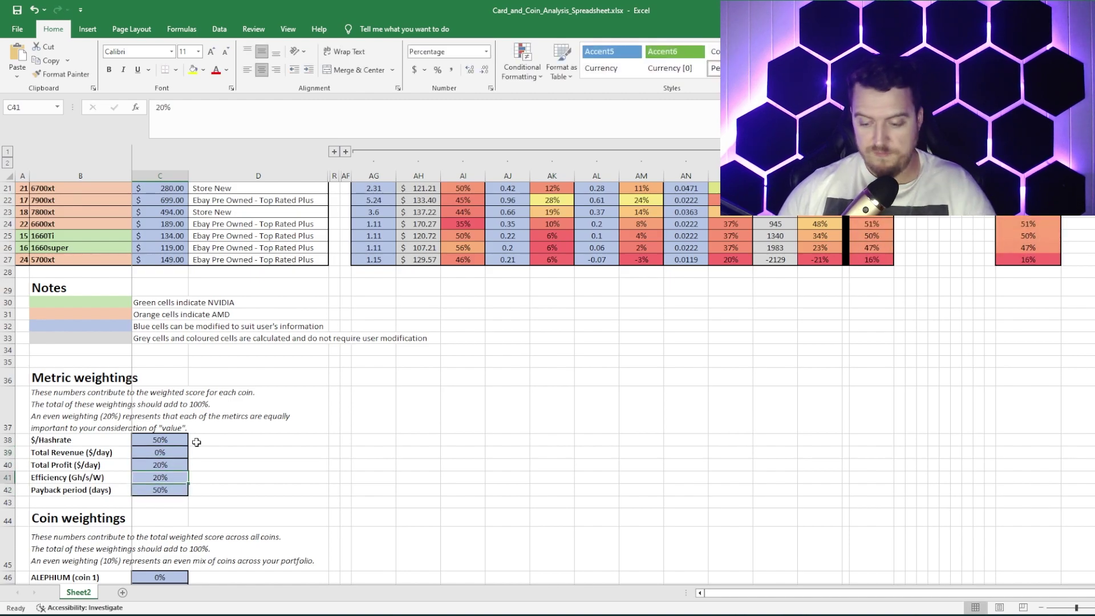
type("0")
key("Up")
type("0")
key("Up")
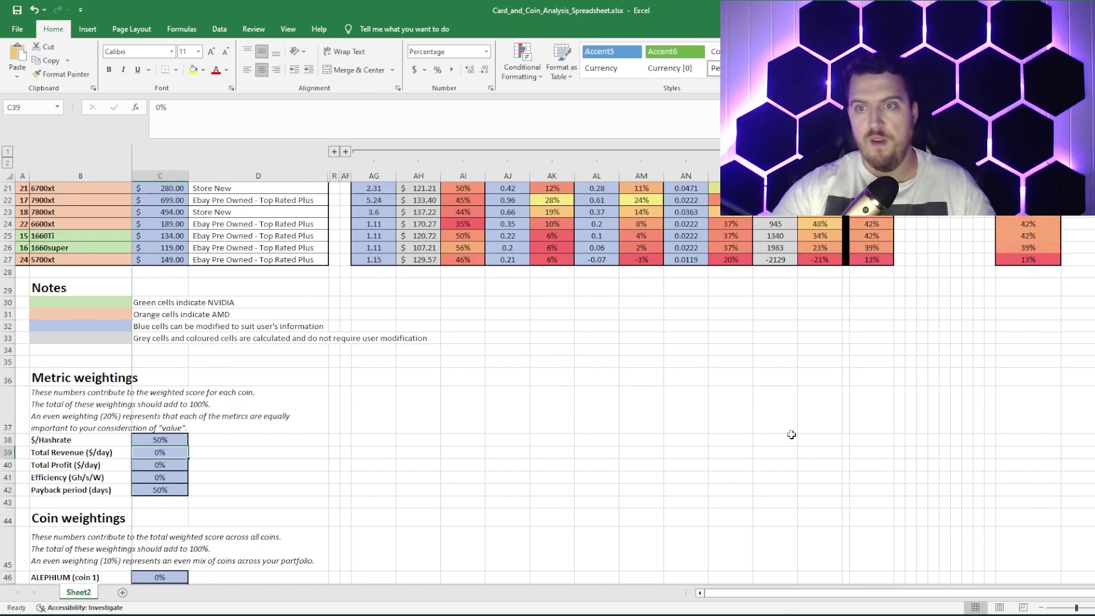
Step: Re-sort the cards by PYRIN Weighted Score from largest to smallest and review the 3080 10gb and 4060Ti 16gb entries
left_click(798, 429)
scroll(804, 427, "up", 7)
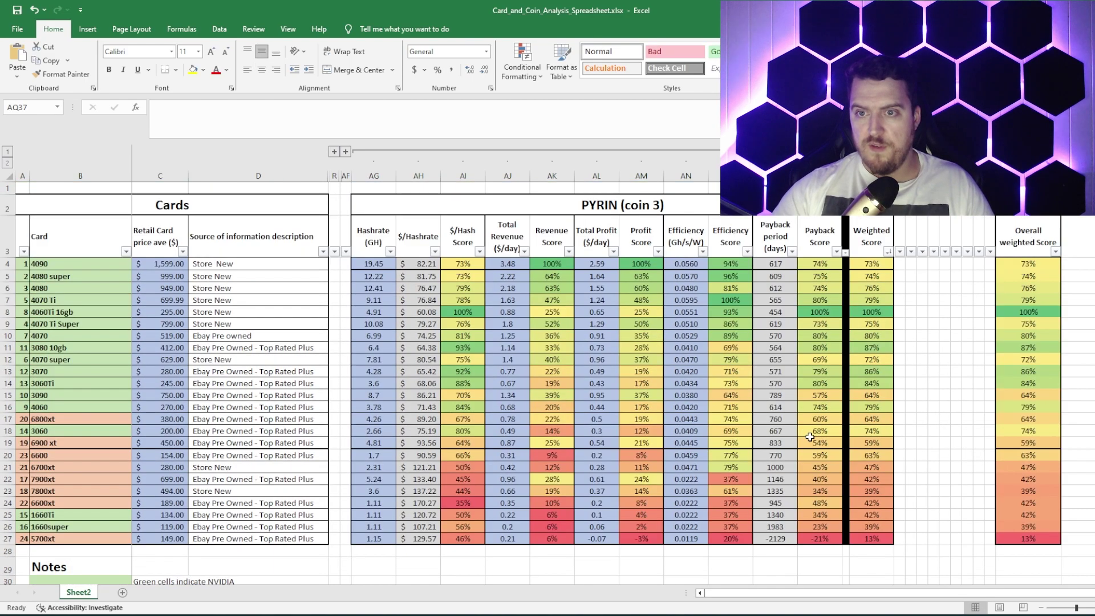
left_click(887, 252)
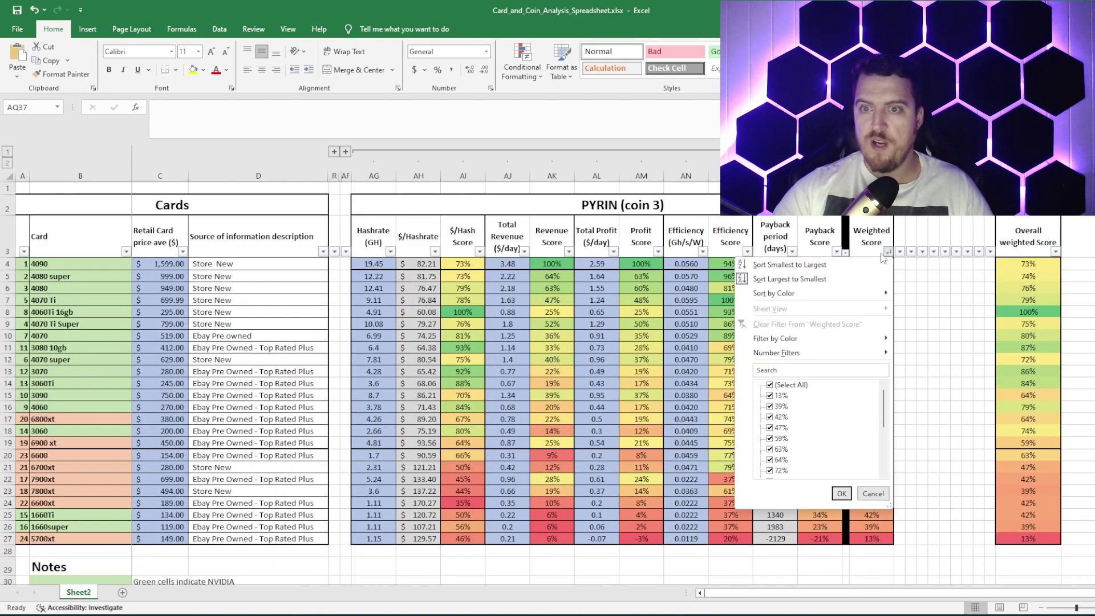
left_click(798, 278)
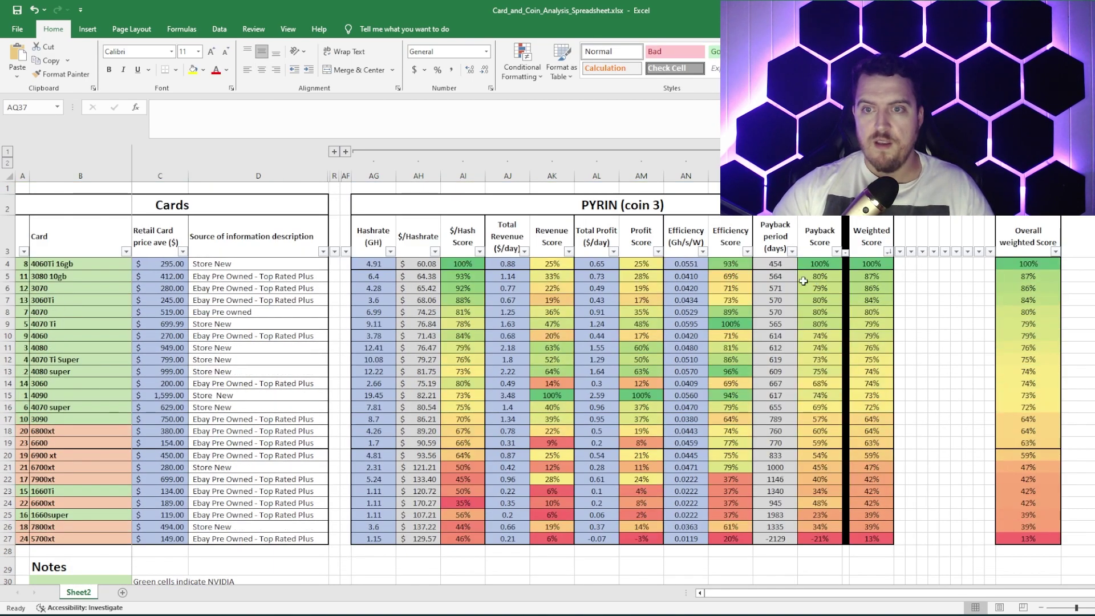
left_click(62, 276)
left_click(63, 265)
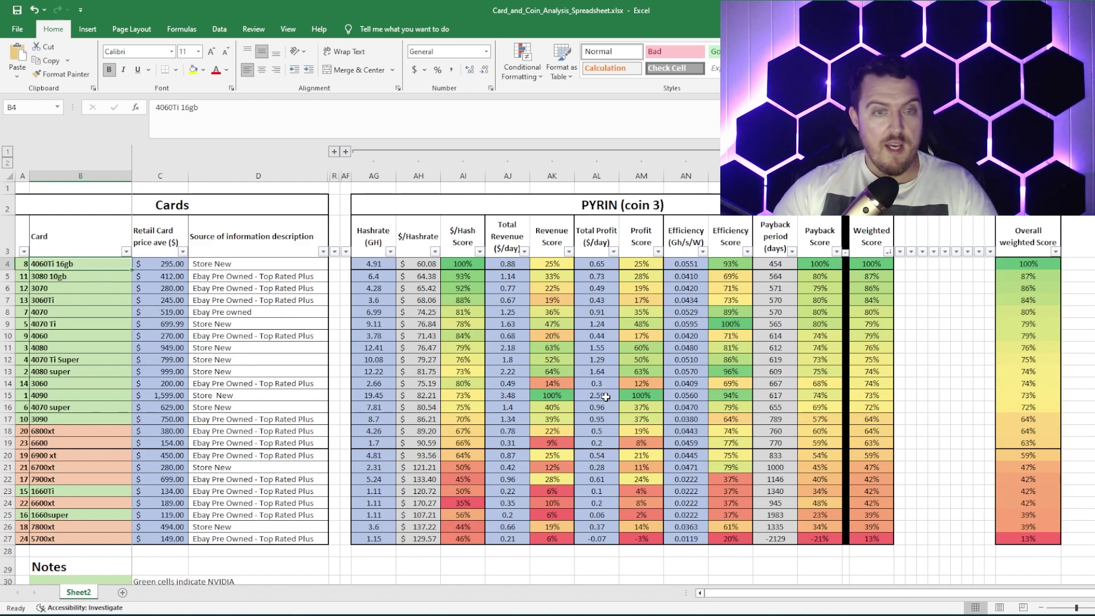
Step: Reset all five metric weightings to an even 20% each and return to the card table
scroll(601, 403, "down", 6)
left_click(161, 442)
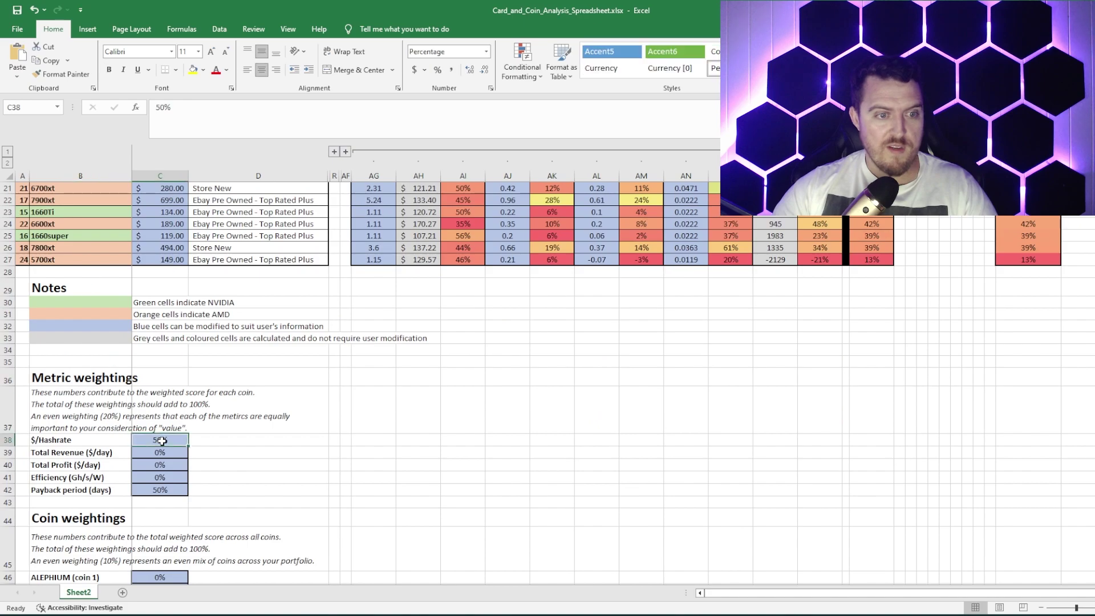
type("0")
key("BackSpace")
type("20")
key("Return")
type("20")
key("Return")
type("20")
key("Return")
type("20")
key("Return")
type("20")
left_click(221, 447)
scroll(928, 325, "up", 7)
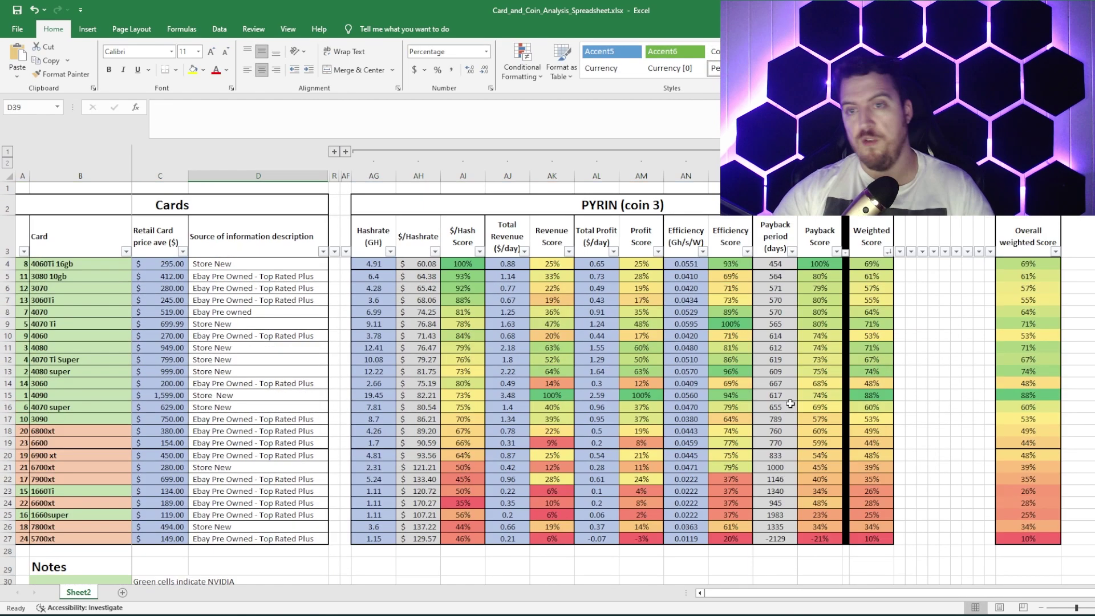
Step: Sort the card table by PYRIN Weighted Score from largest to smallest and check the metric and coin weightings below it
left_click(888, 252)
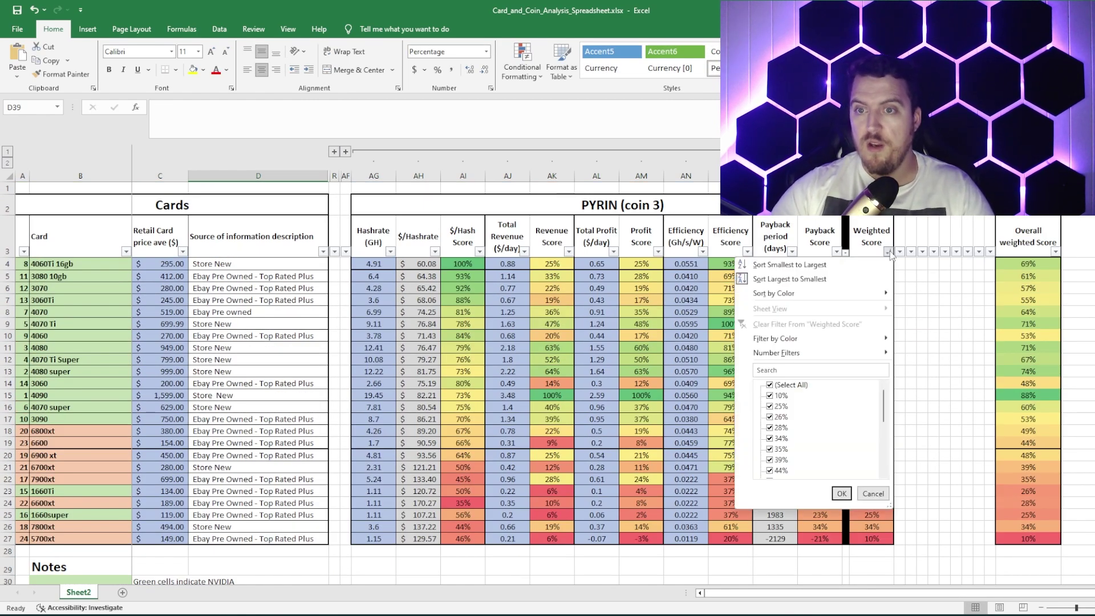
left_click(843, 277)
scroll(327, 427, "down", 8)
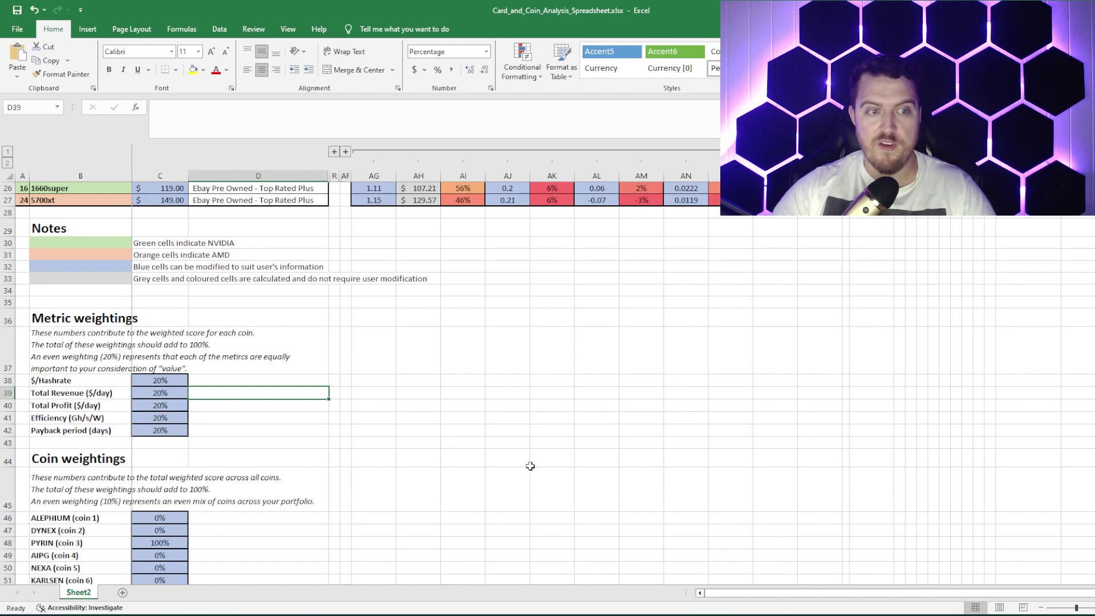
scroll(533, 464, "up", 8)
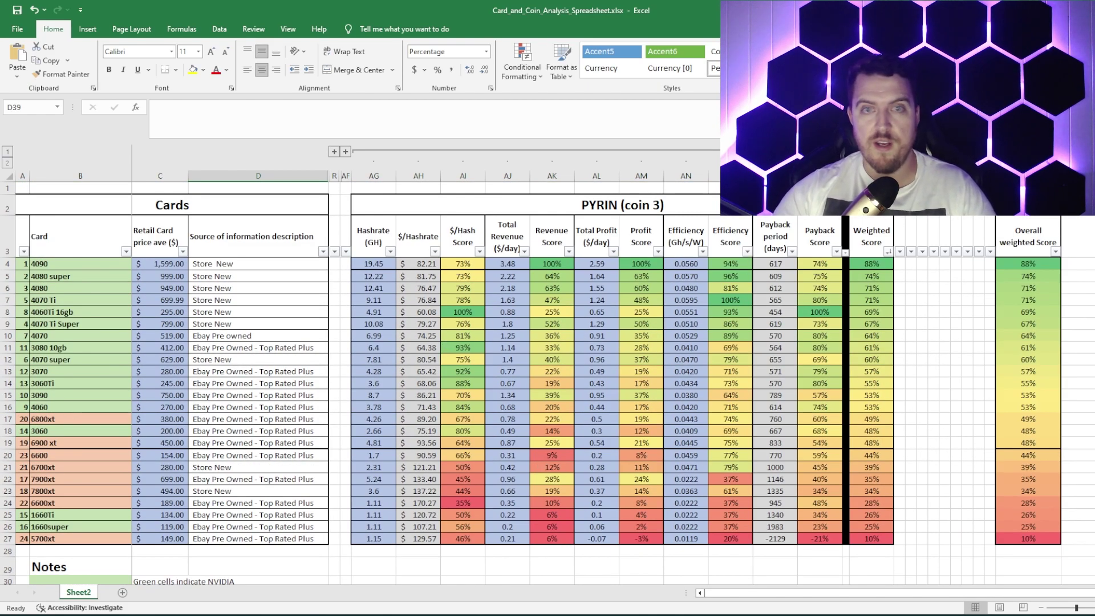
Step: Look over the coin columns beyond PYRIN and the Overall weighted Score column, and return to the start of the card table
scroll(548, 376, "right", 3)
scroll(547, 377, "down", 4)
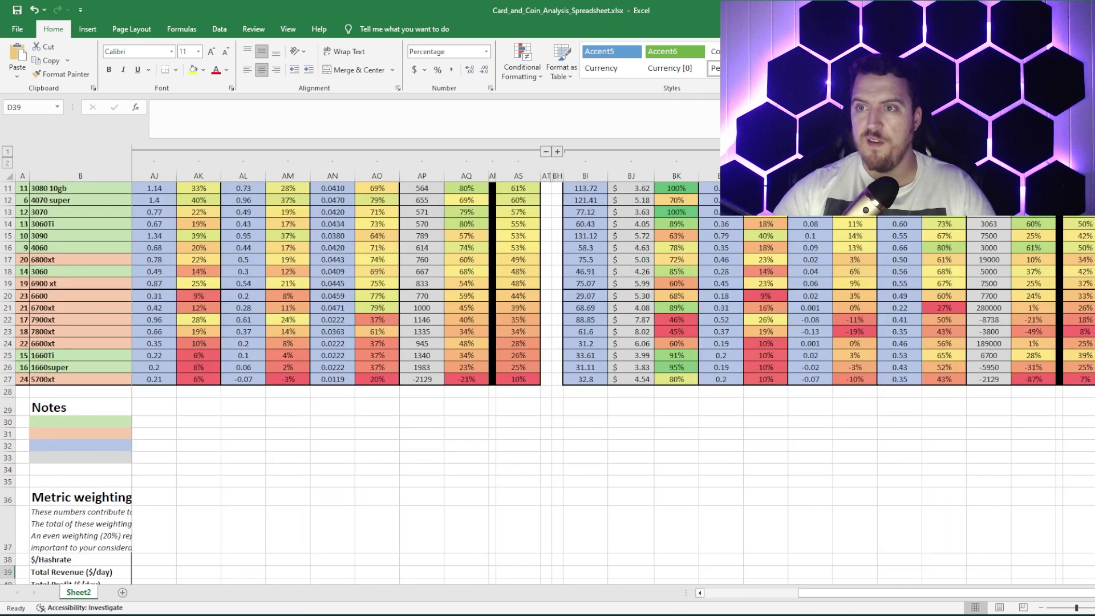
scroll(547, 377, "up", 4)
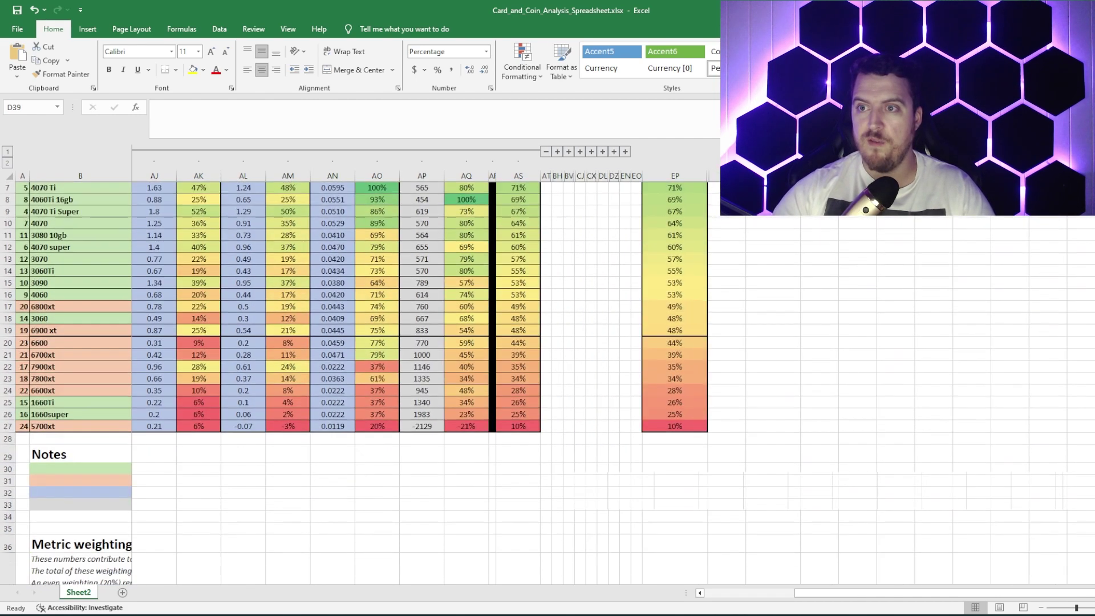
scroll(574, 368, "up", 3)
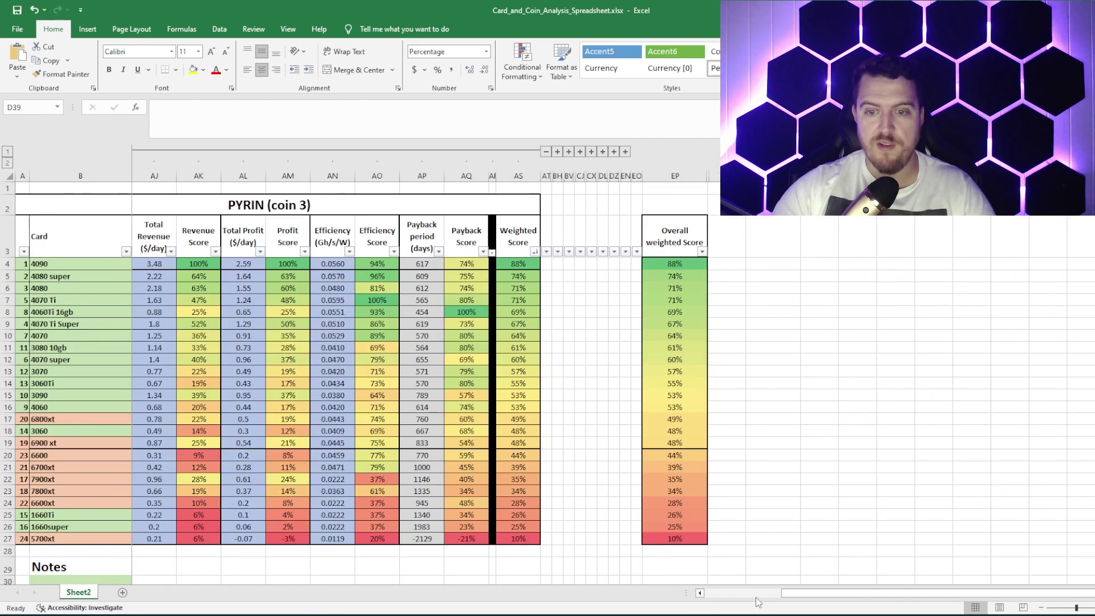
scroll(366, 457, "left", 5)
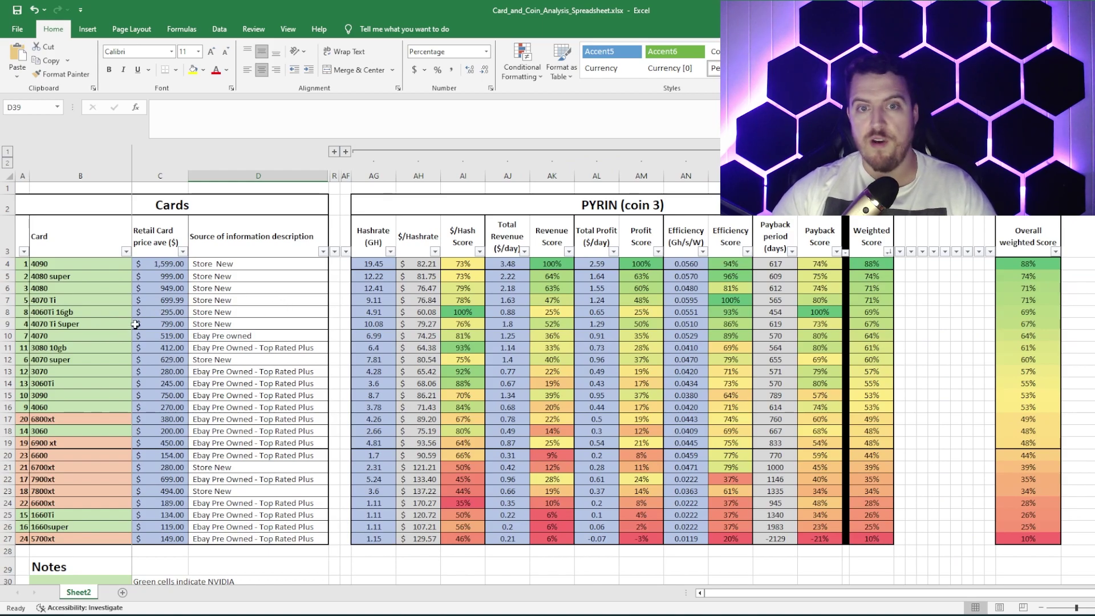